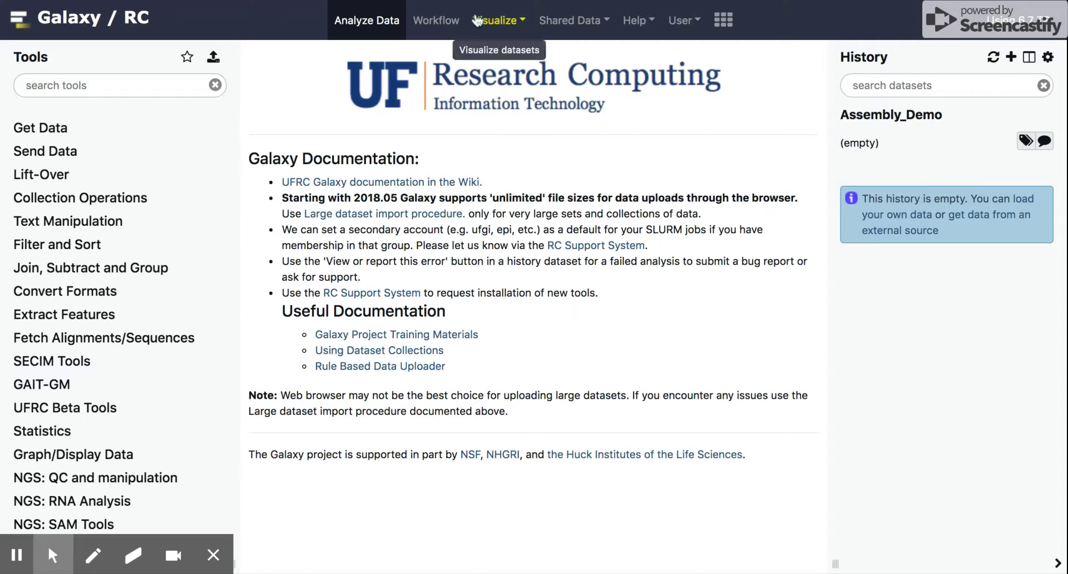
- Create a new workflow named "Test workflow" and save it to open its empty canvas
left_click(435, 22)
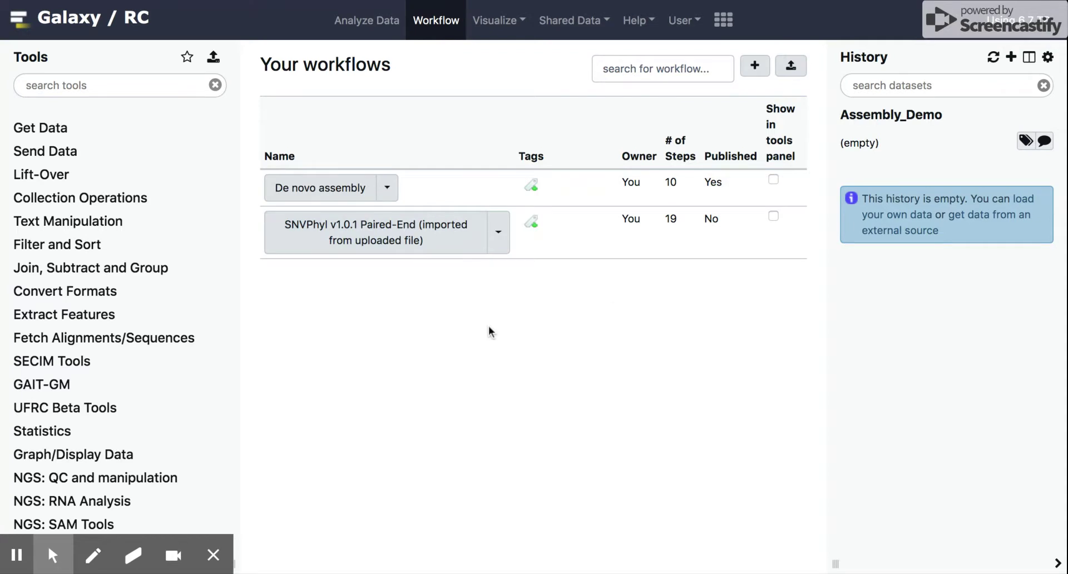
left_click(757, 74)
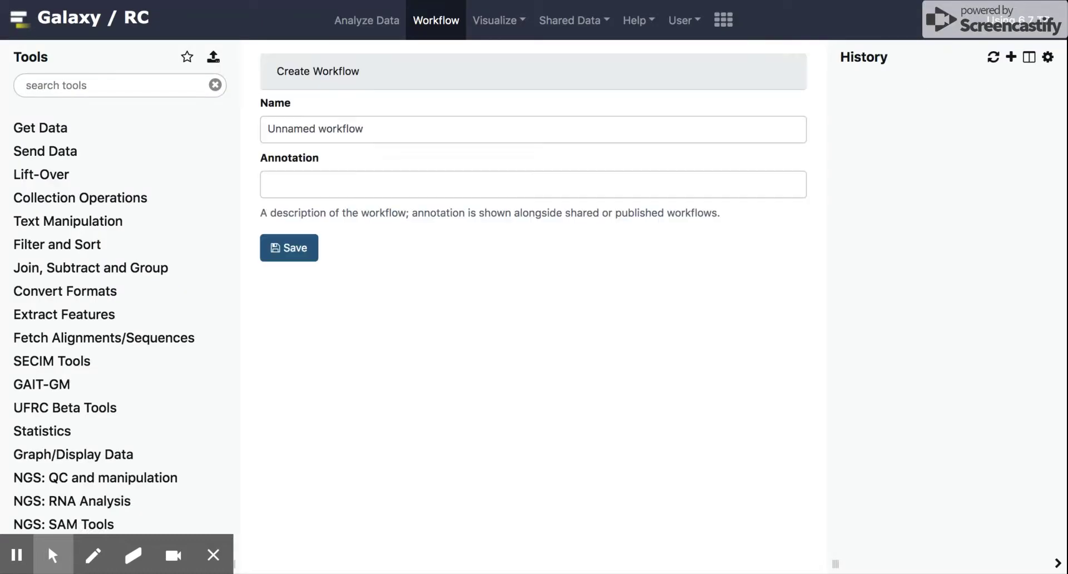
left_click(508, 135)
left_click_drag(282, 129, 509, 135)
key("BackSpace")
key("BackSpace")
key("BackSpace")
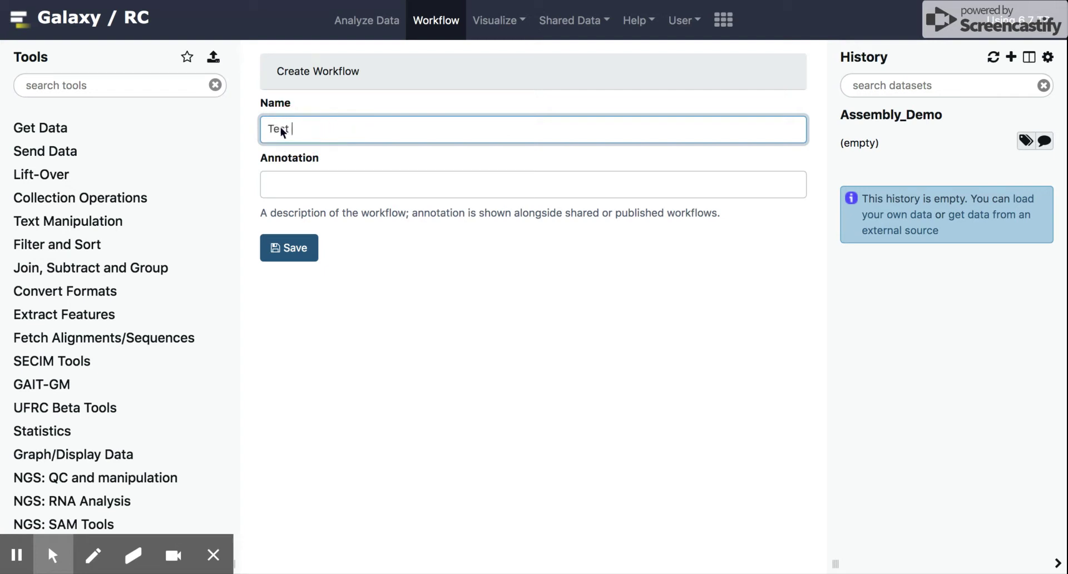
type("Test workflow")
left_click(293, 252)
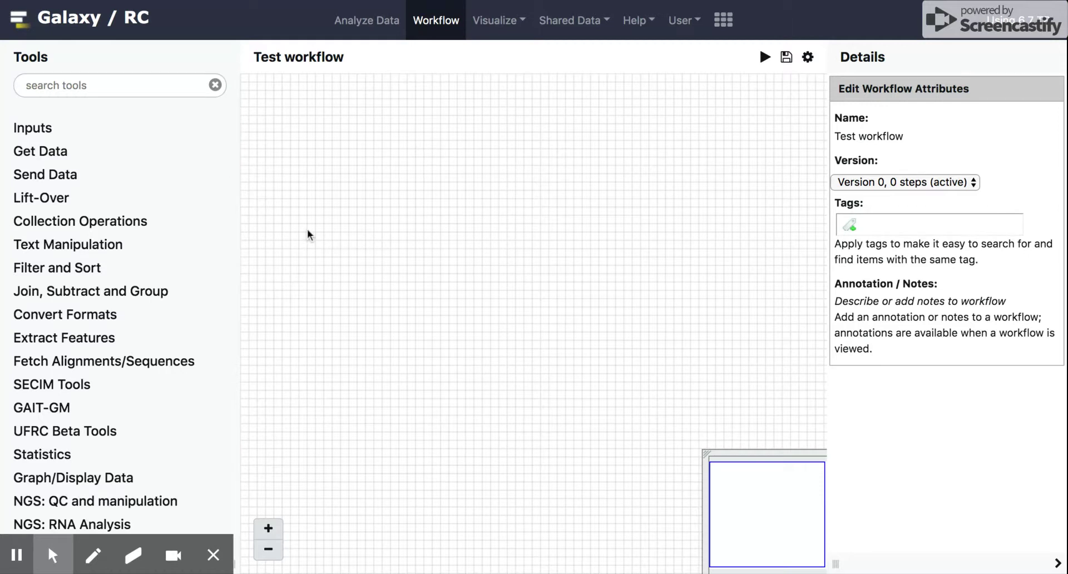
- Add an input dataset to the upper-left area of the workflow canvas and label it "Forward read"
left_click(33, 128)
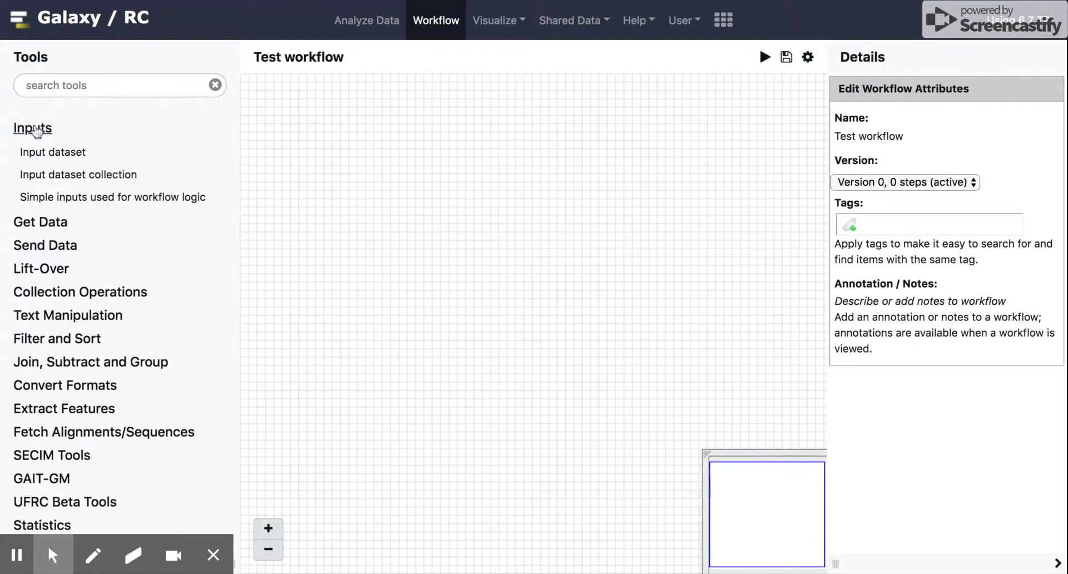
left_click(70, 154)
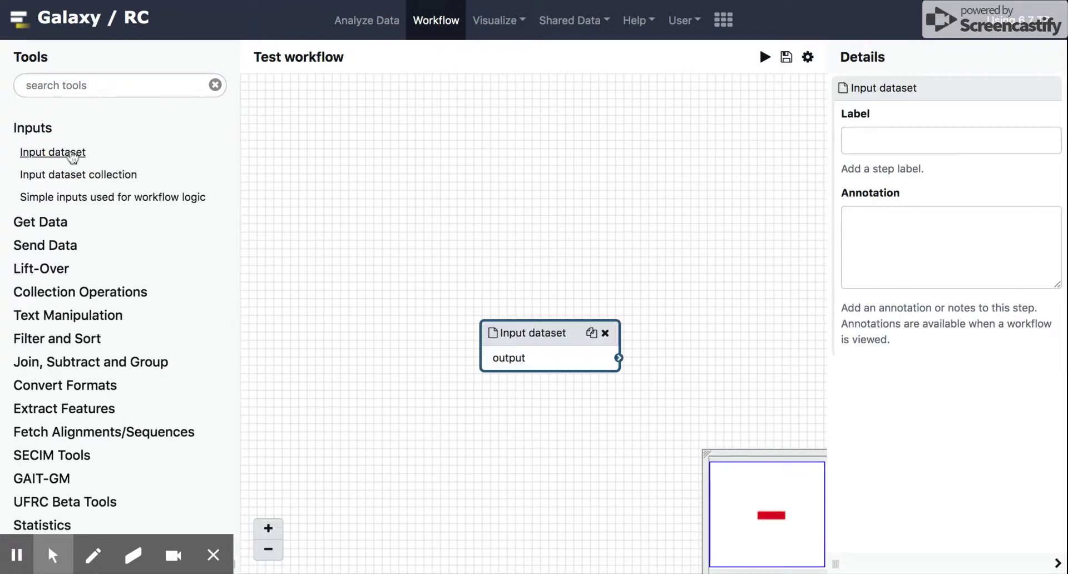
left_click_drag(538, 332, 379, 191)
left_click(891, 141)
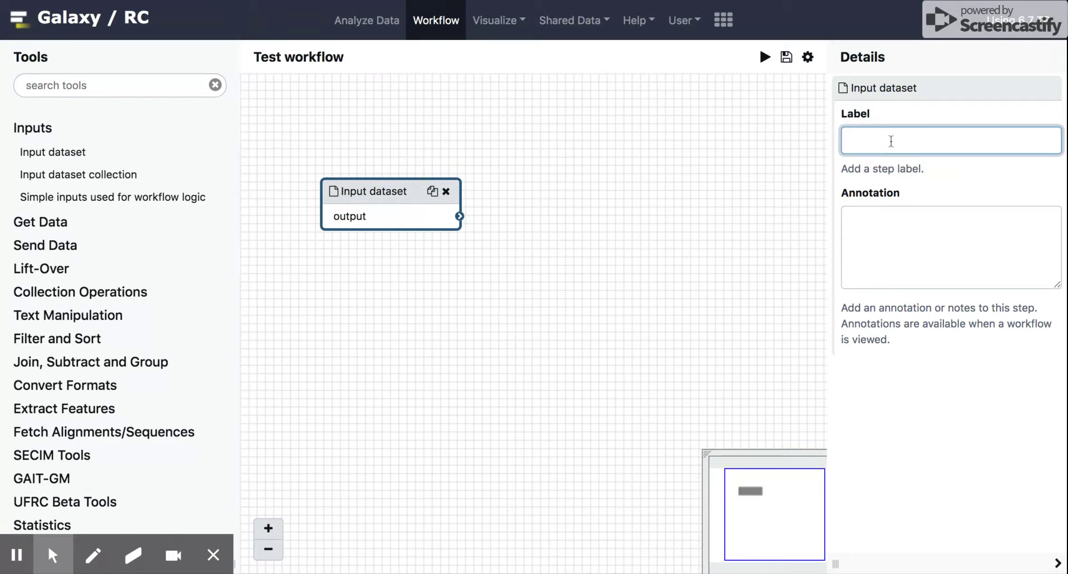
type("Forward rea")
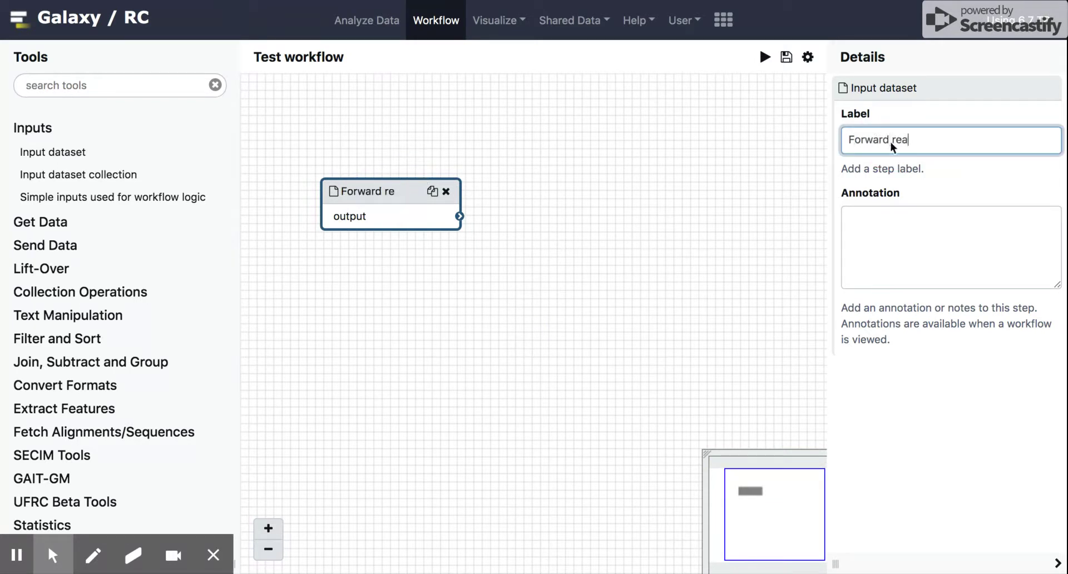
type("d")
- Add a second input dataset, place it below the Forward read box, and label it "Reverse read"
left_click(55, 154)
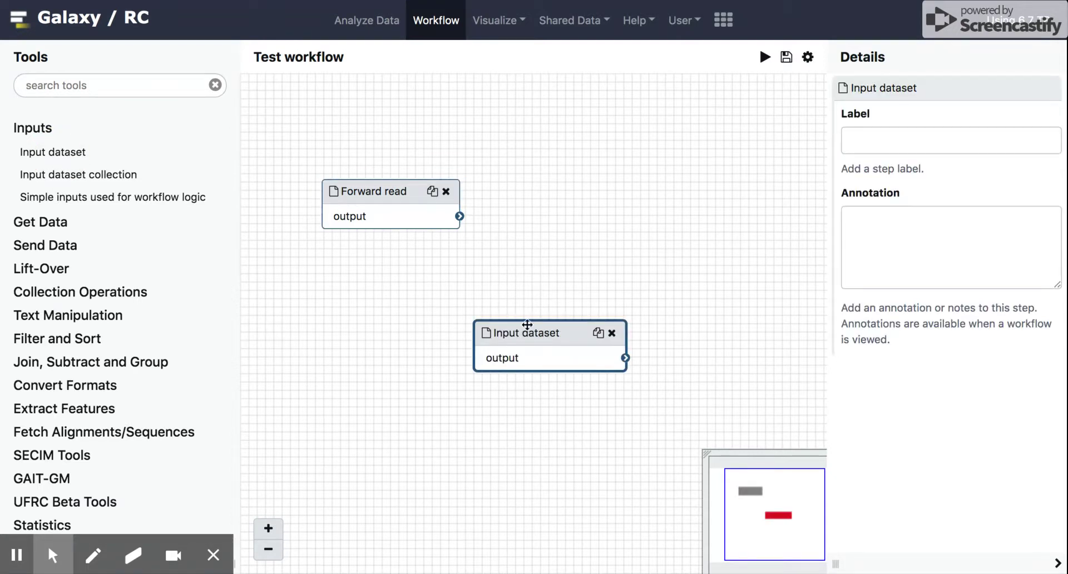
left_click_drag(528, 324, 378, 268)
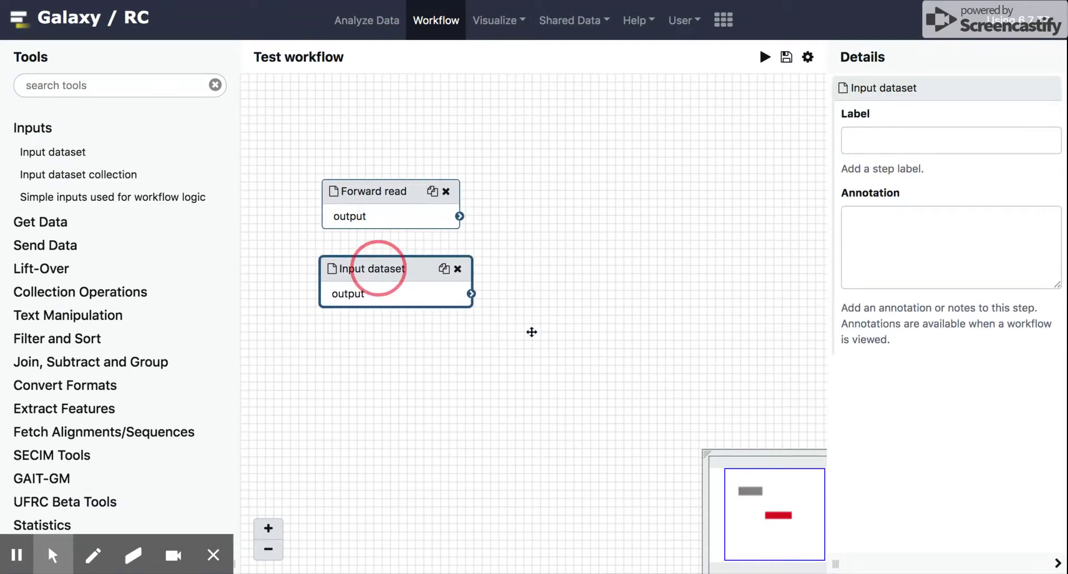
left_click(889, 136)
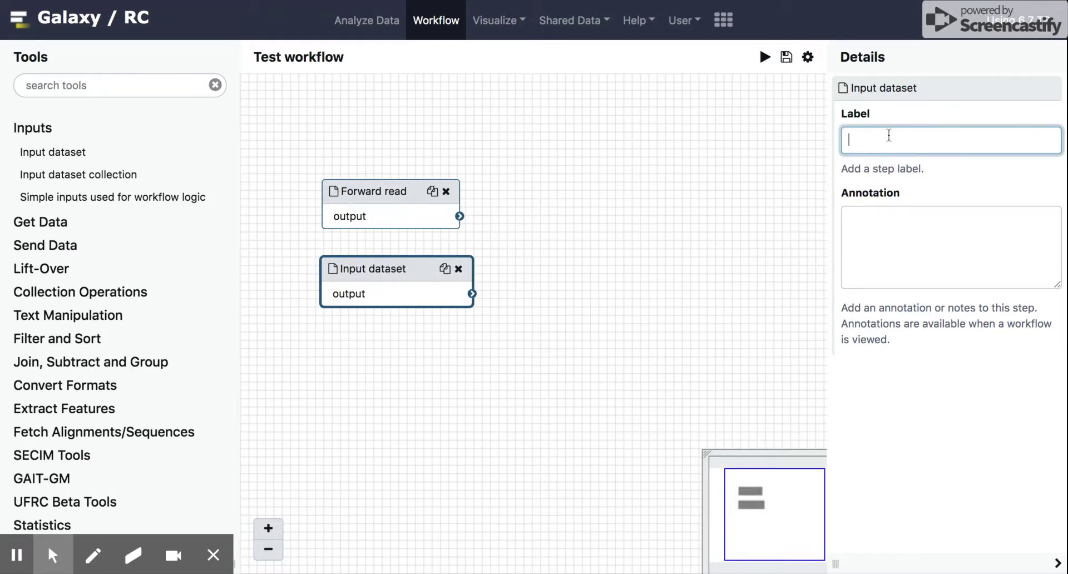
type("Rever")
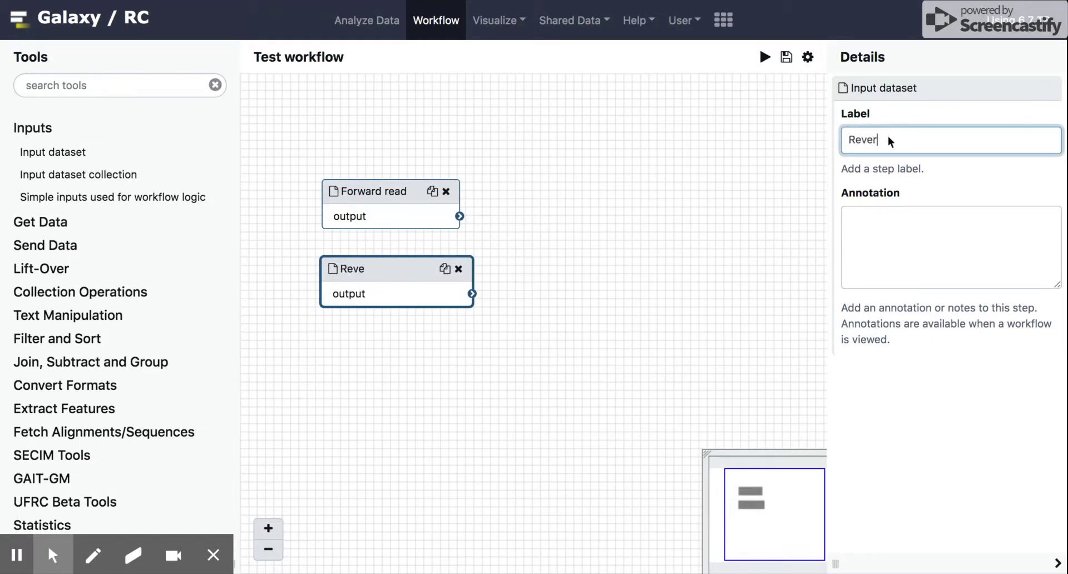
type("se read")
left_click(628, 235)
mouse_move(392, 187)
left_mouse_down()
mouse_move(404, 187)
mouse_move(392, 187)
left_mouse_up()
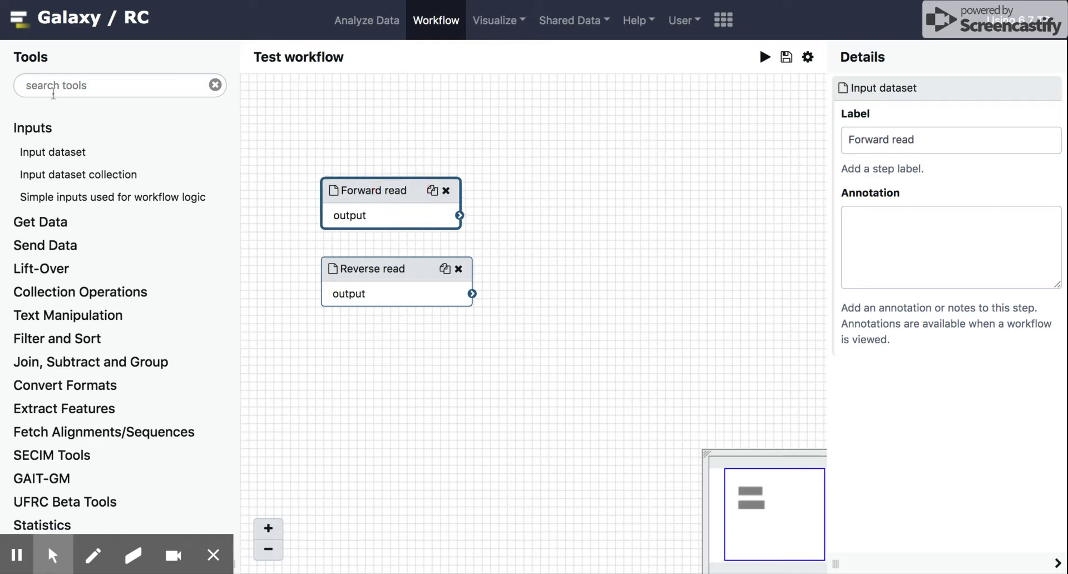
left_click(129, 90)
type("tr")
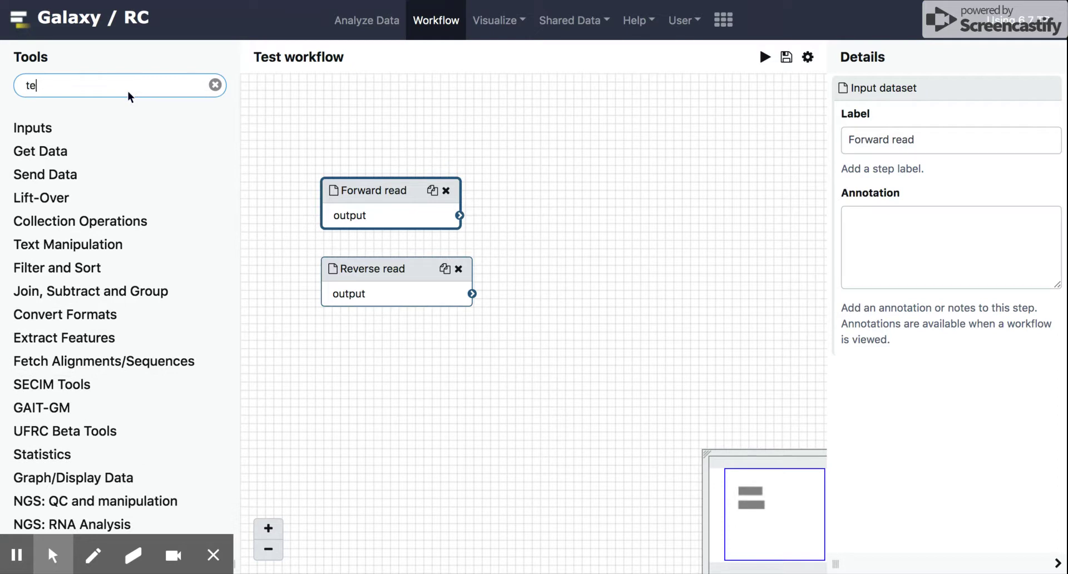
type("im")
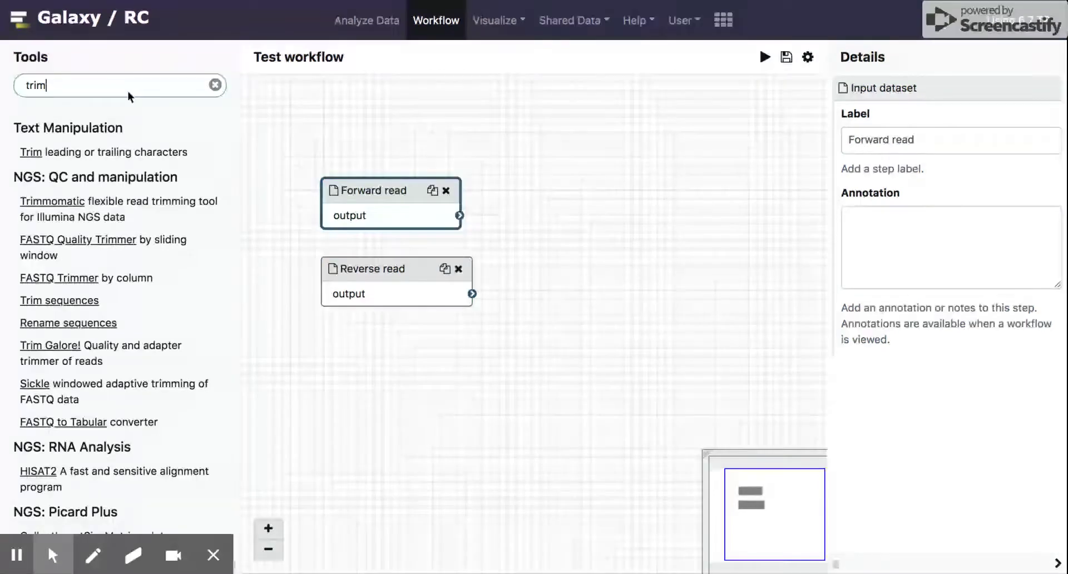
key("BackSpace")
key("BackSpace")
key("BackSpace")
key("BackSpace")
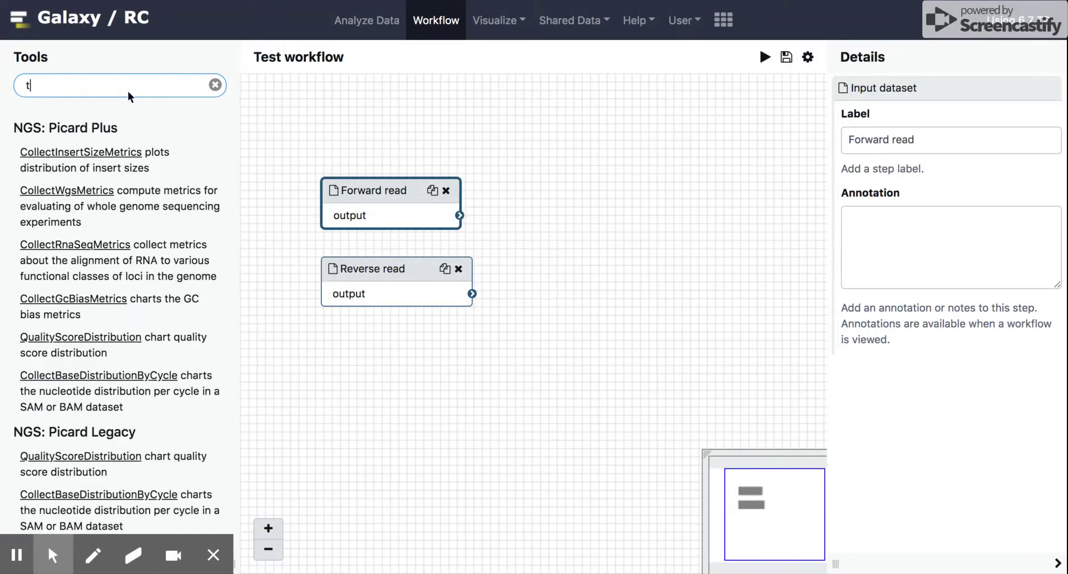
scroll(162, 306, "down", 15)
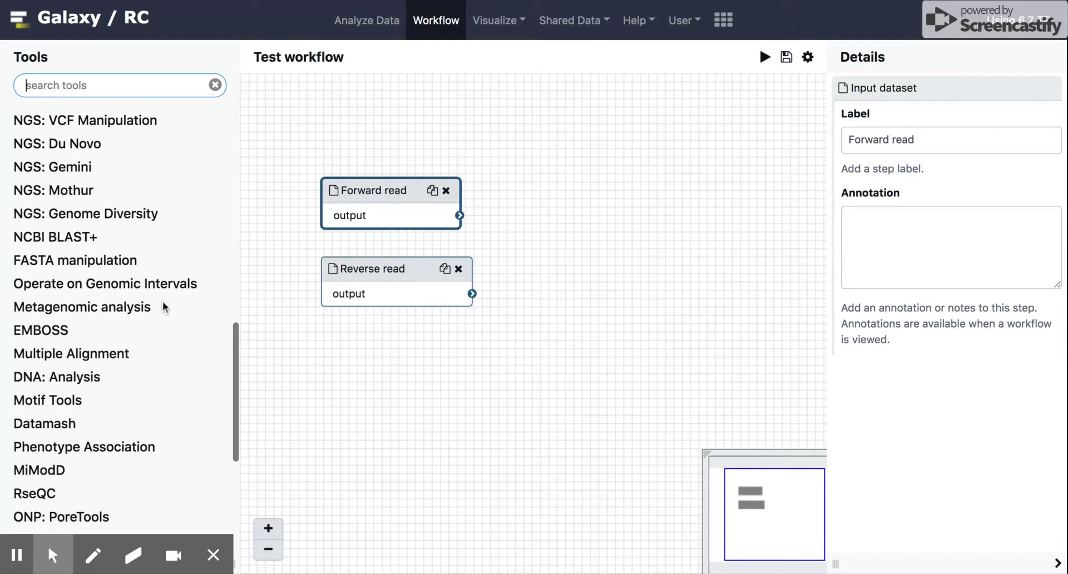
scroll(165, 307, "up", 3)
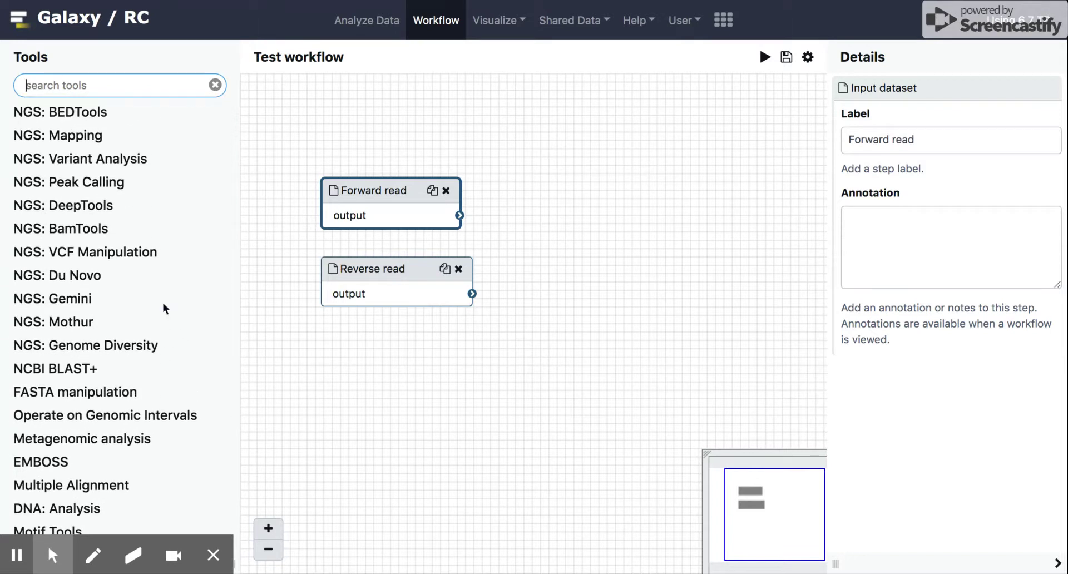
scroll(163, 304, "up", 5)
scroll(163, 302, "up", 6)
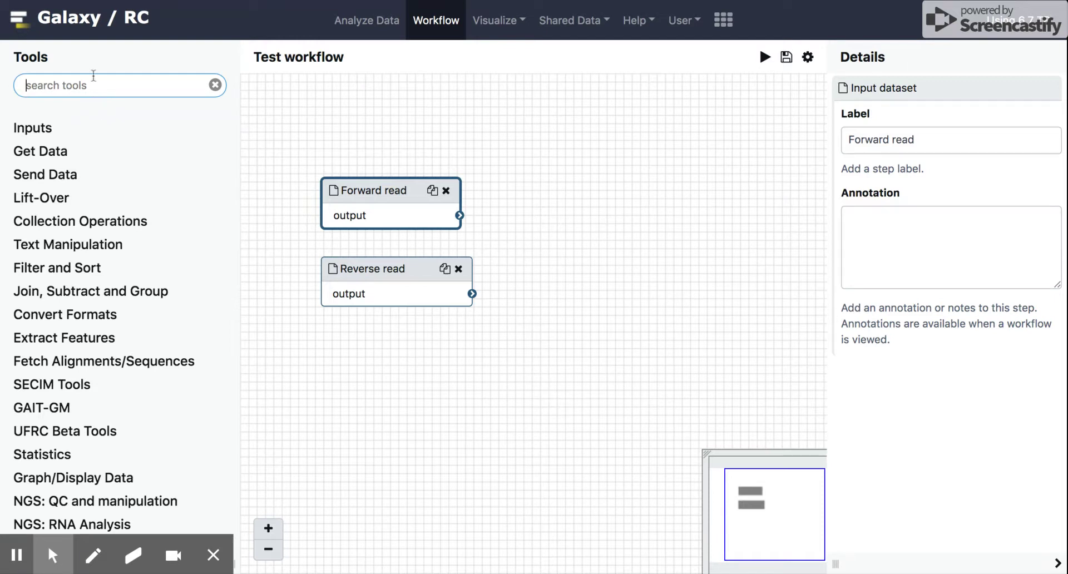
- Find the Trimmomatic tool by searching for "trimm" and add it to the canvas beside the two input datasets
type("trim")
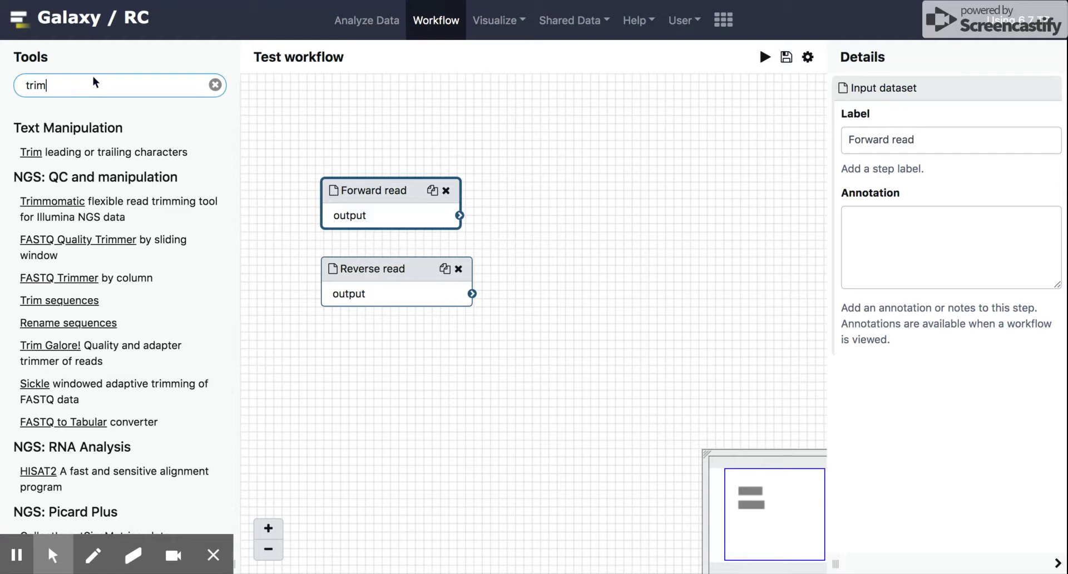
type("m")
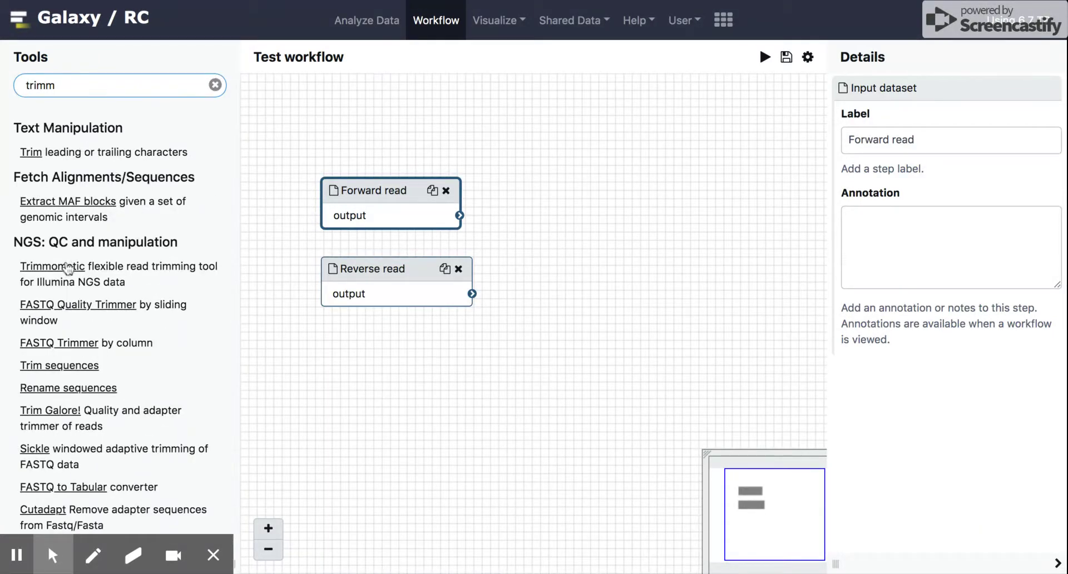
left_click(69, 271)
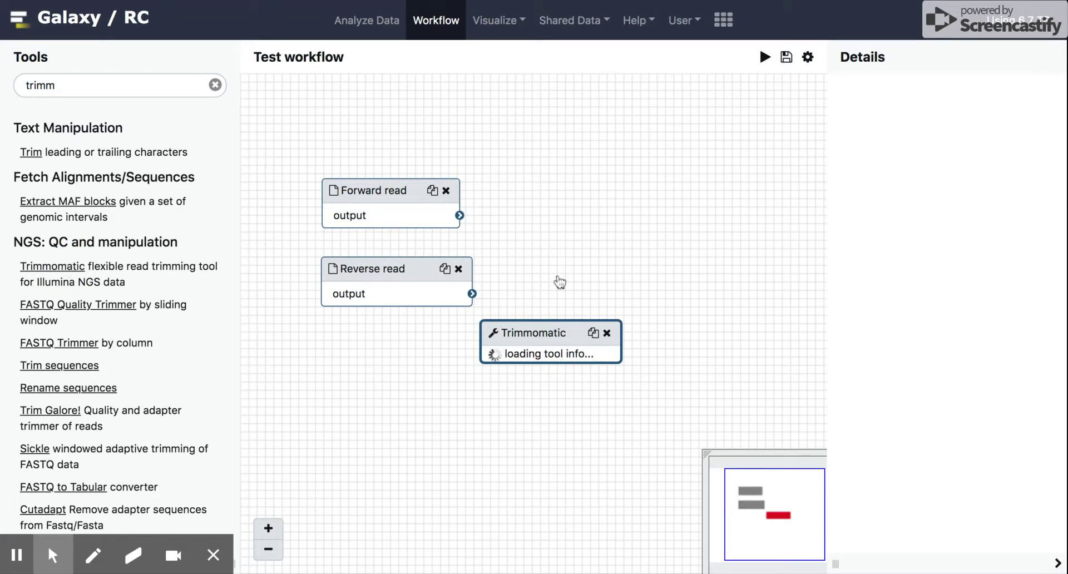
left_click_drag(549, 337, 600, 196)
- Set the Trimmomatic step's read type to Paired-end (two separate input files)
scroll(997, 284, "down", 2)
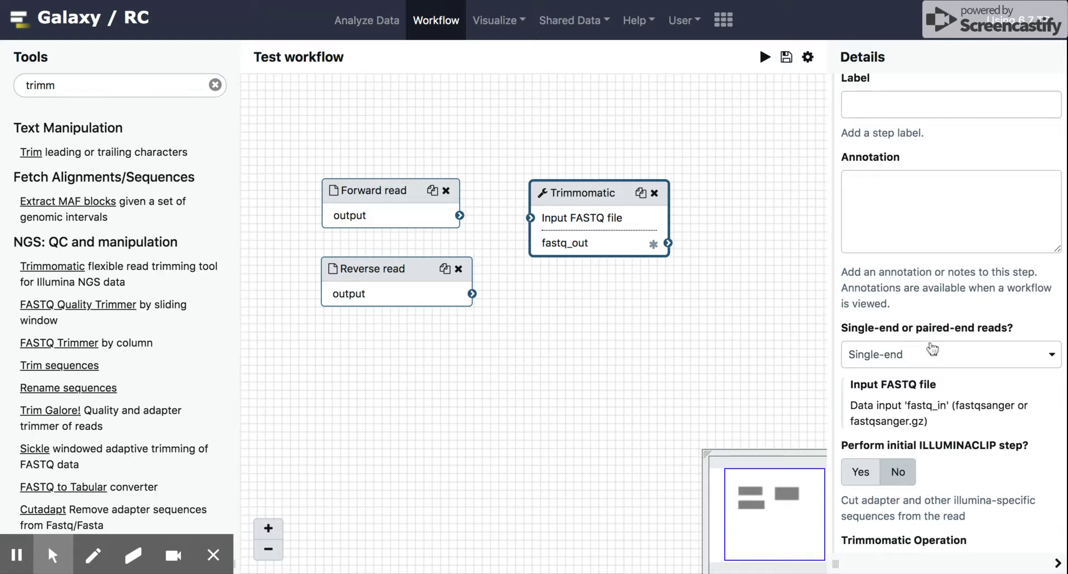
left_click(945, 367)
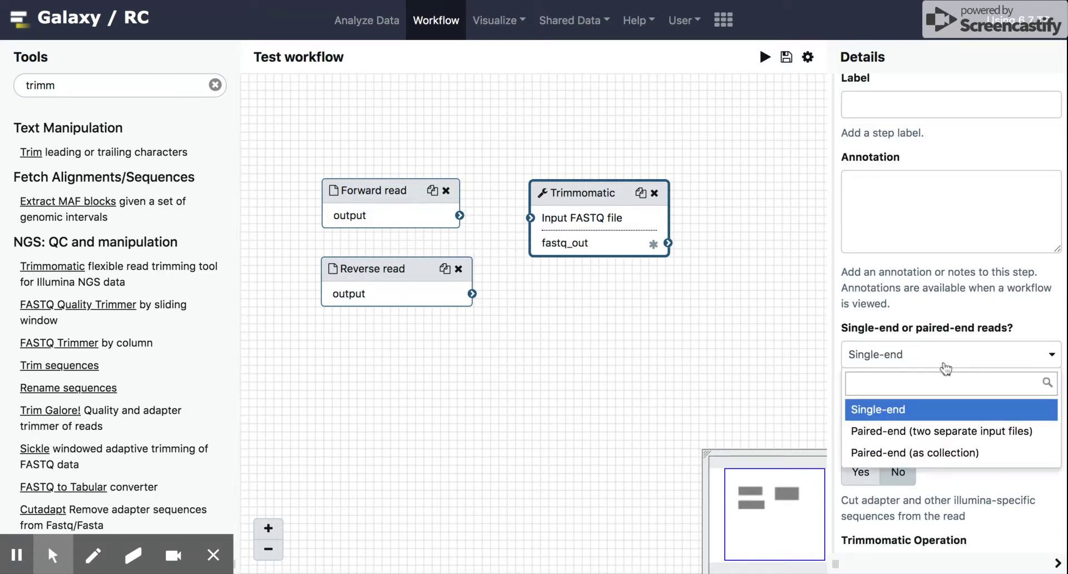
left_click(942, 431)
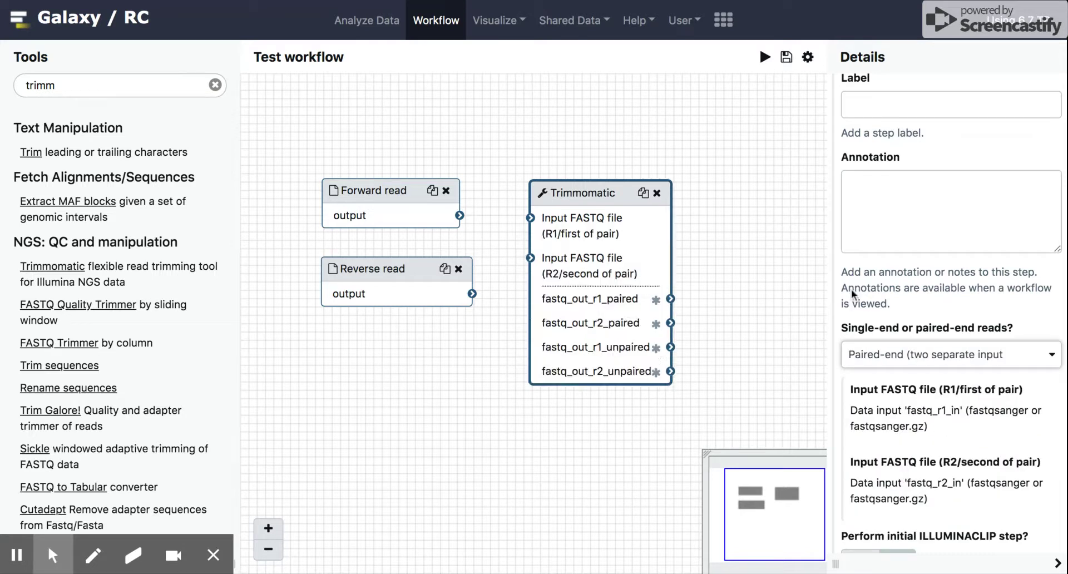
- Space Trimmomatic away from the inputs and connect Forward read to its R1 input and Reverse read to its R2 input
left_click_drag(580, 199, 634, 197)
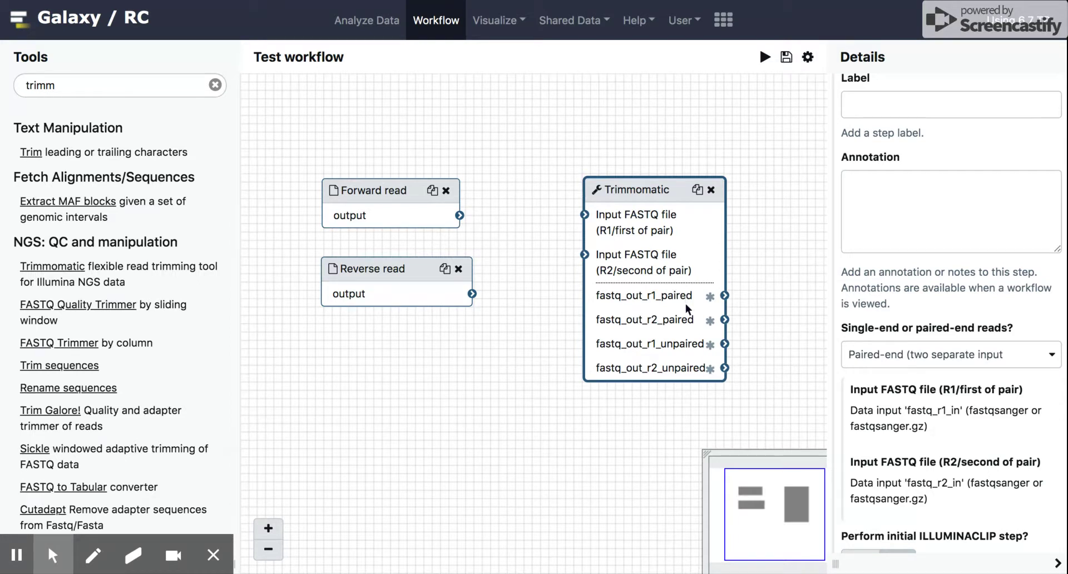
left_click_drag(460, 215, 583, 214)
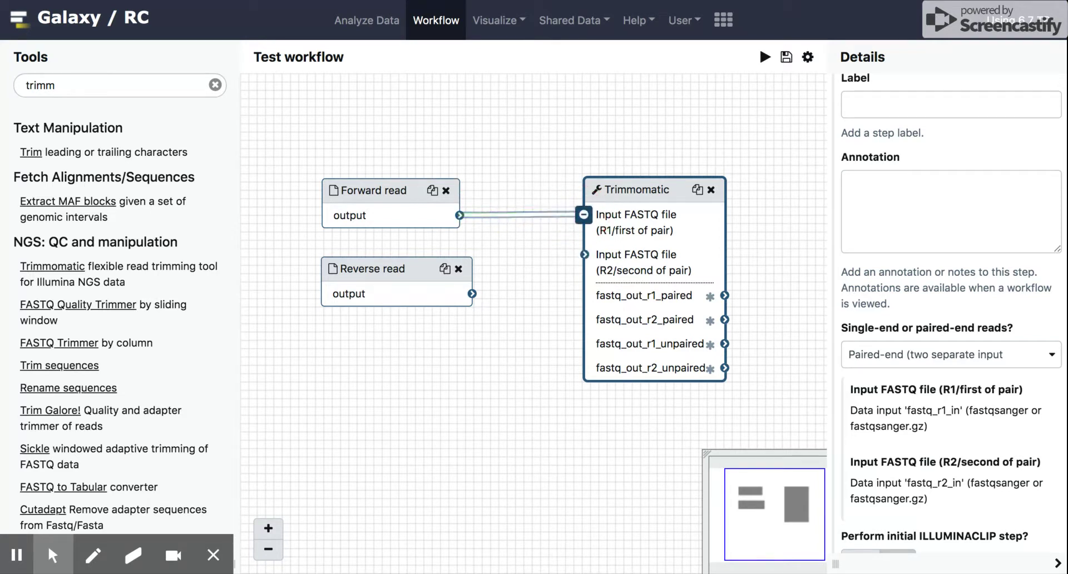
left_click_drag(473, 295, 583, 254)
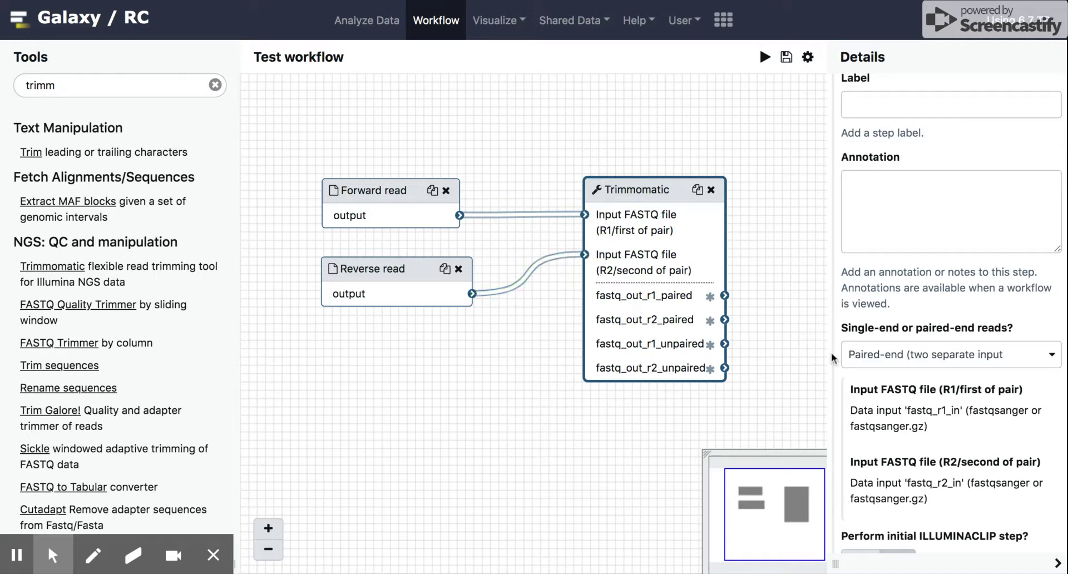
- Review the Trimmomatic step's ILLUMINACLIP, trimming operation, job resource, email notification and output settings
scroll(903, 384, "down", 5)
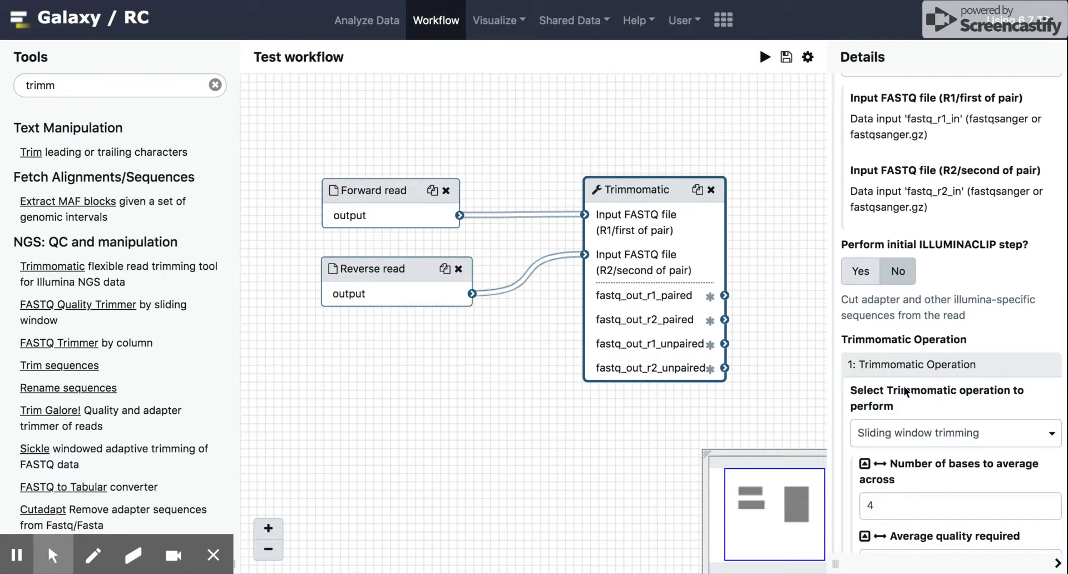
scroll(903, 390, "down", 2)
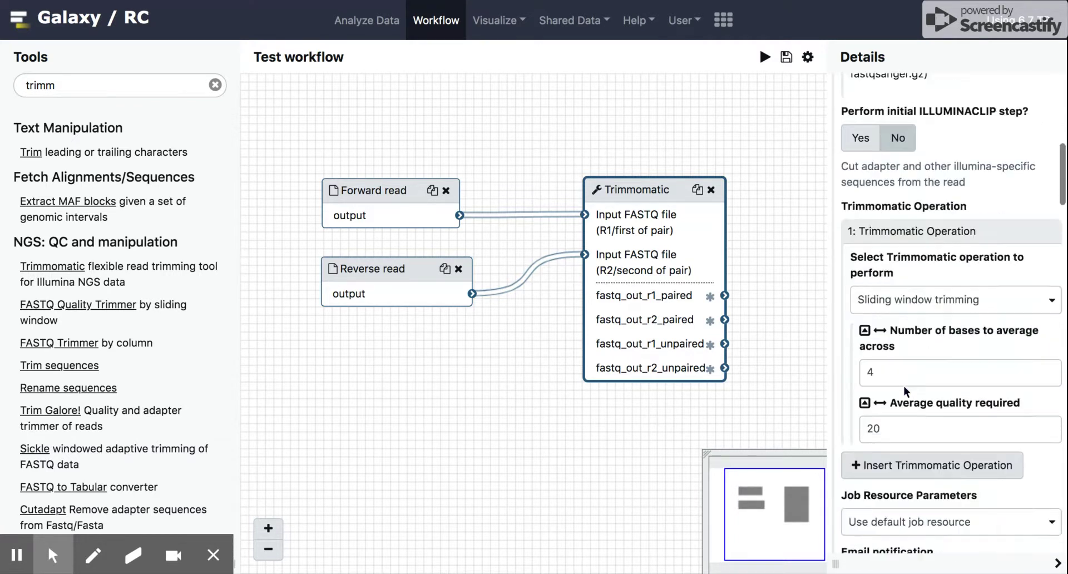
scroll(903, 386, "down", 4)
scroll(959, 173, "up", 3)
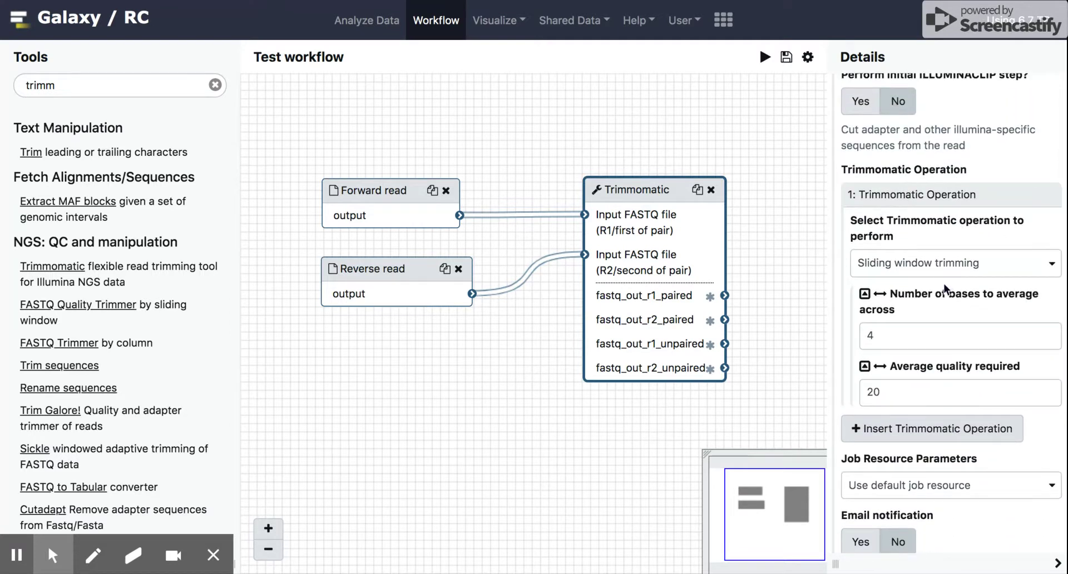
scroll(947, 306, "down", 2)
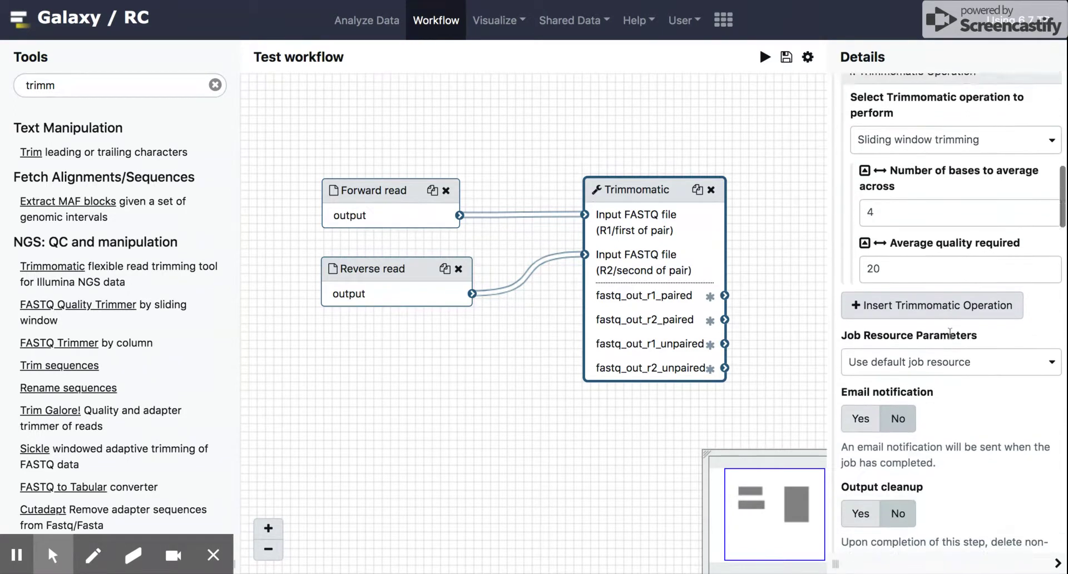
scroll(950, 334, "down", 6)
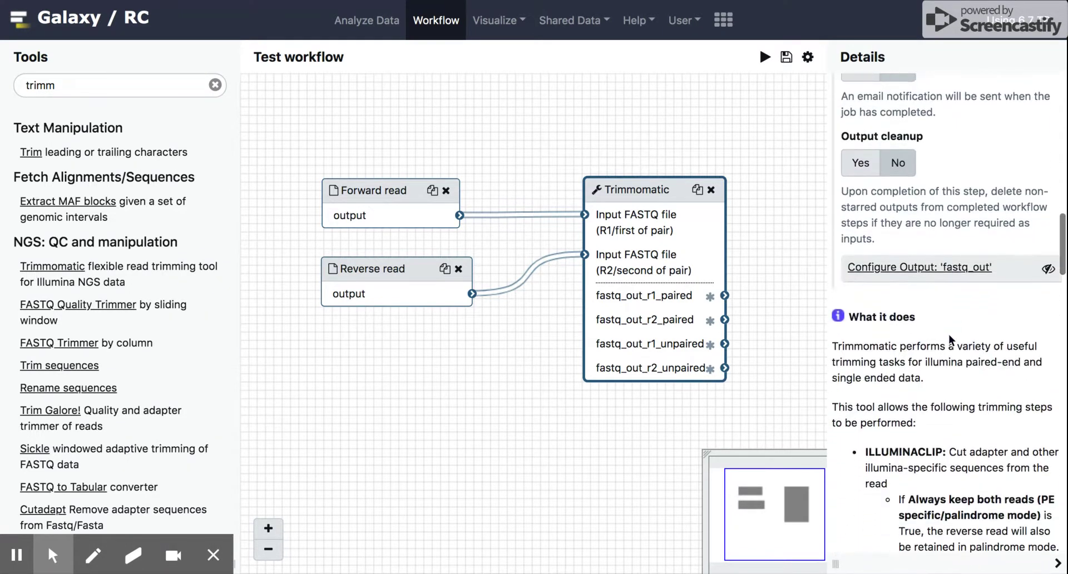
scroll(953, 175, "up", 4)
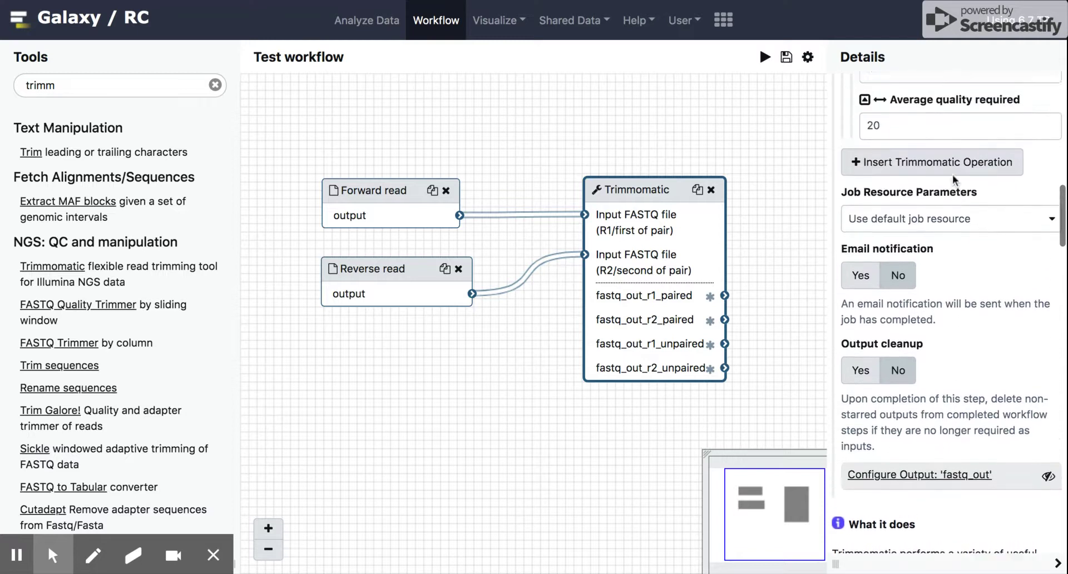
scroll(952, 175, "up", 10)
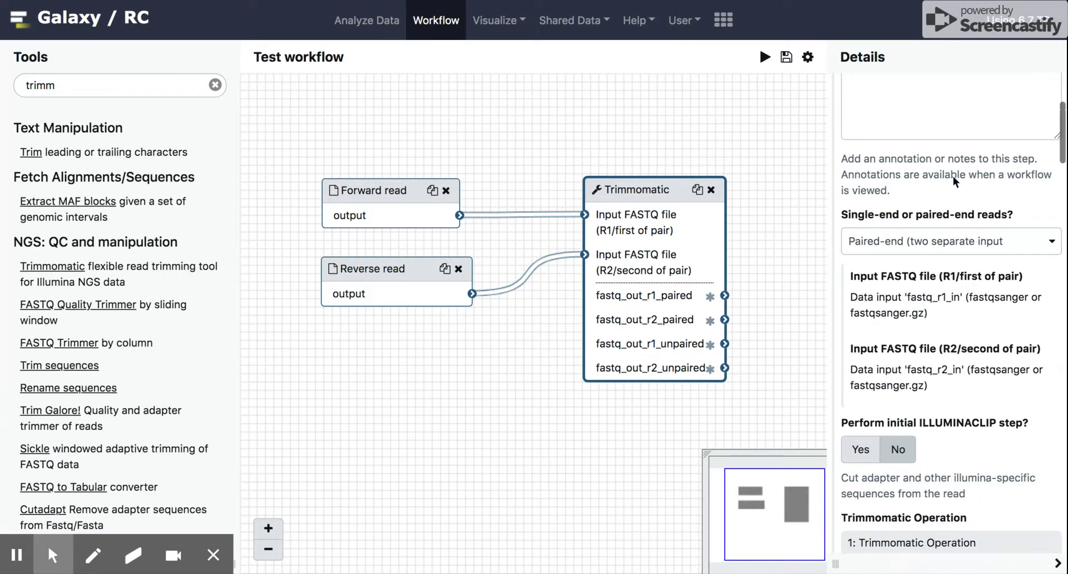
- Find the Unicycler assembly tool by searching for "unic" and add Create assemblies with Unicycler to the workflow canvas
scroll(953, 181, "up", 4)
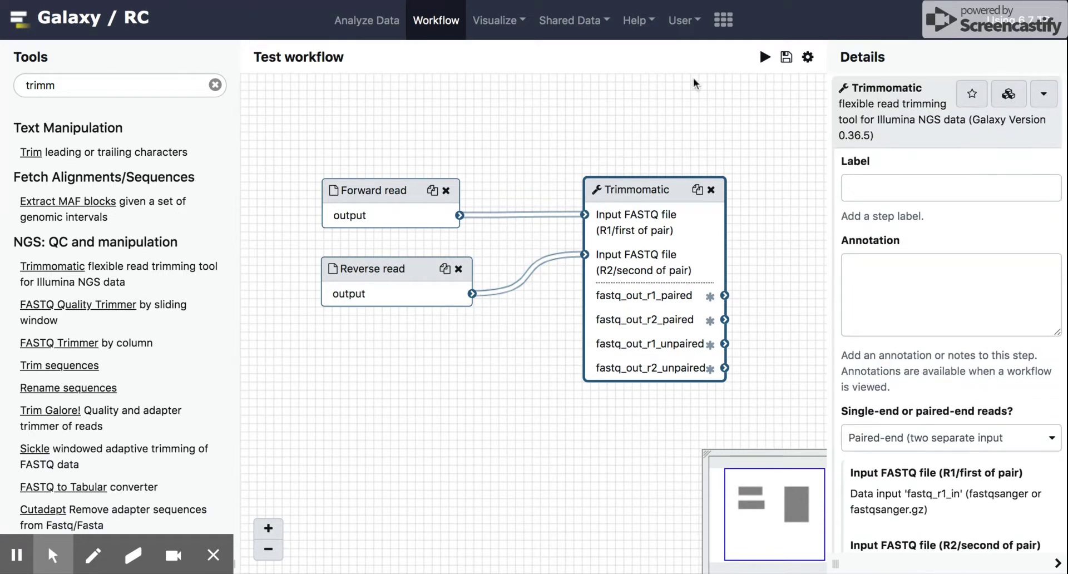
left_click_drag(691, 114, 552, 105)
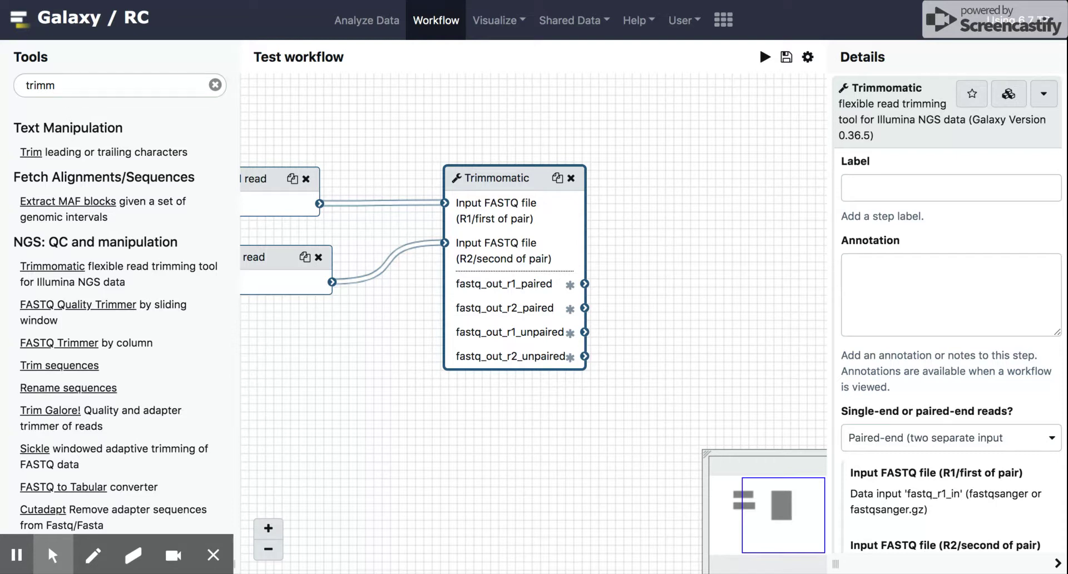
left_click_drag(83, 88, 29, 88)
type("un")
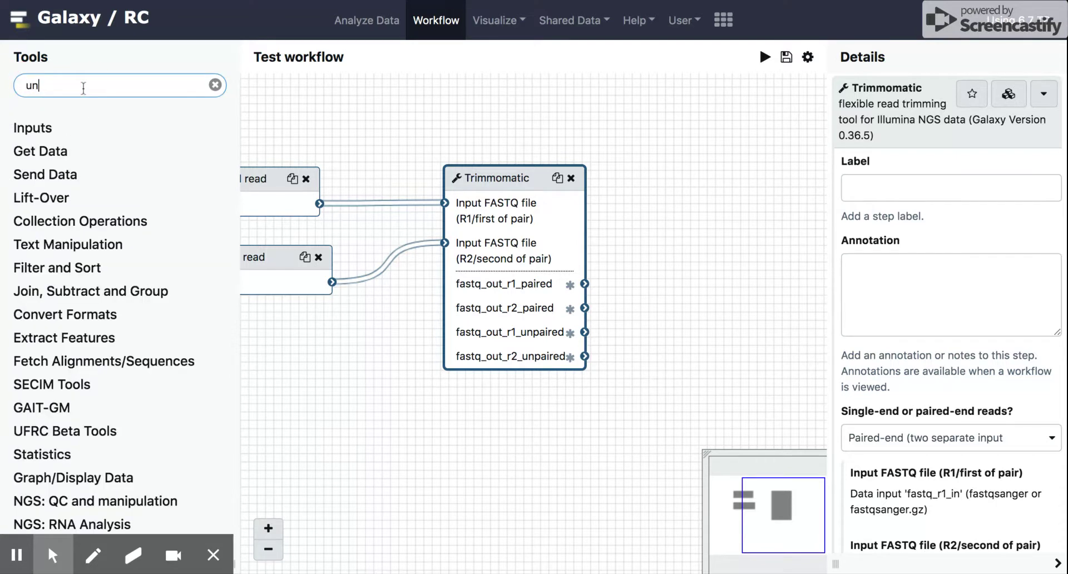
type("ic")
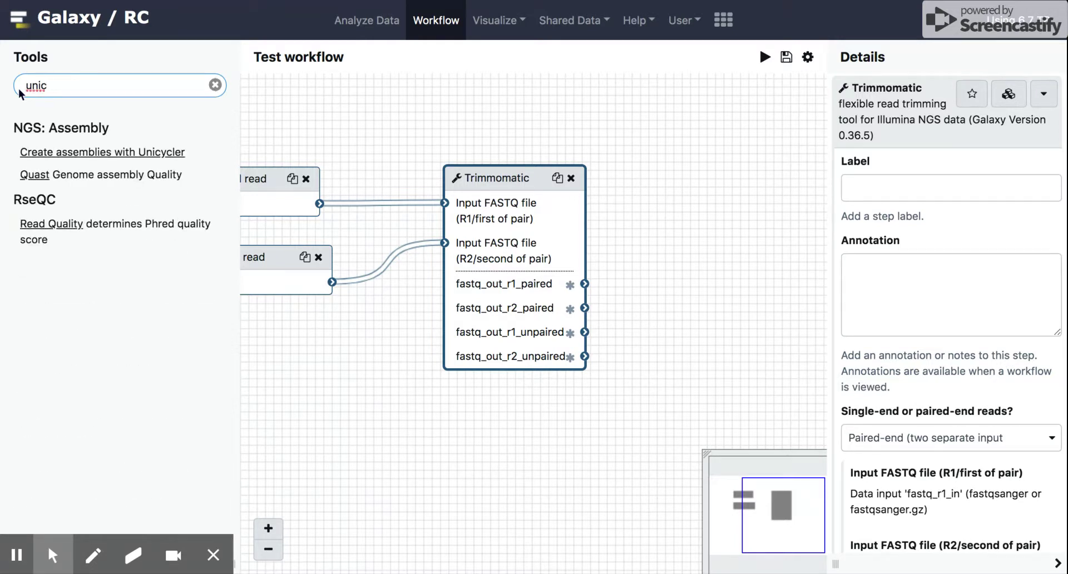
left_click(100, 153)
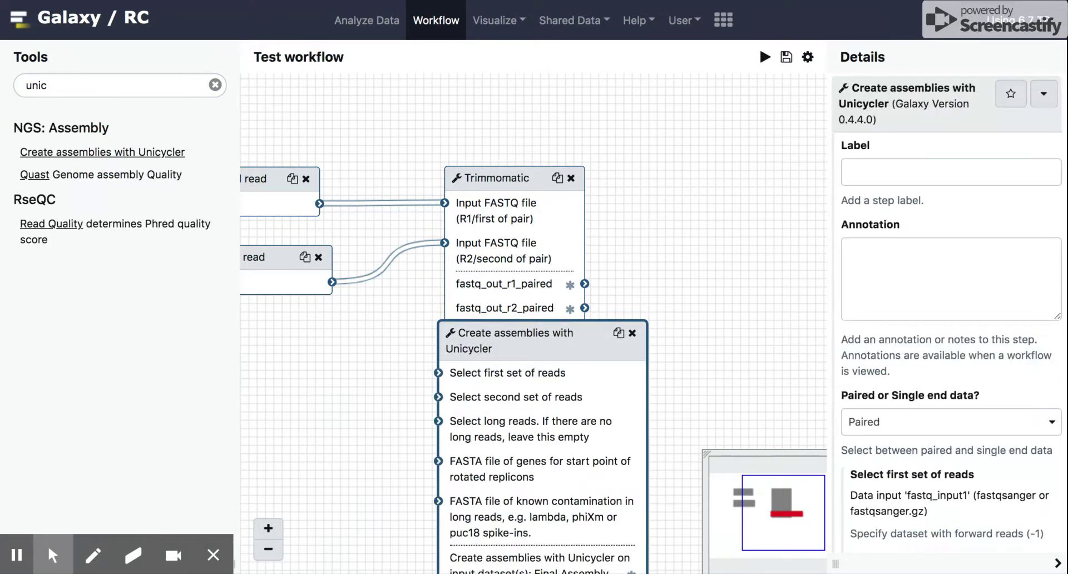
- Place the Unicycler step beside Trimmomatic, leaving space between the two for connections
left_click_drag(737, 239, 655, 225)
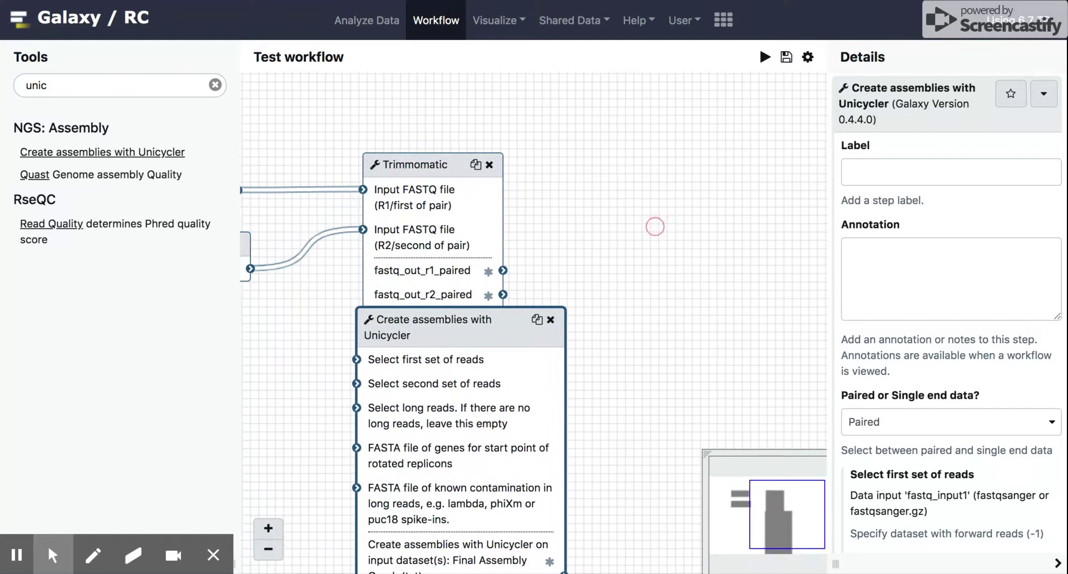
left_click_drag(466, 323, 697, 158)
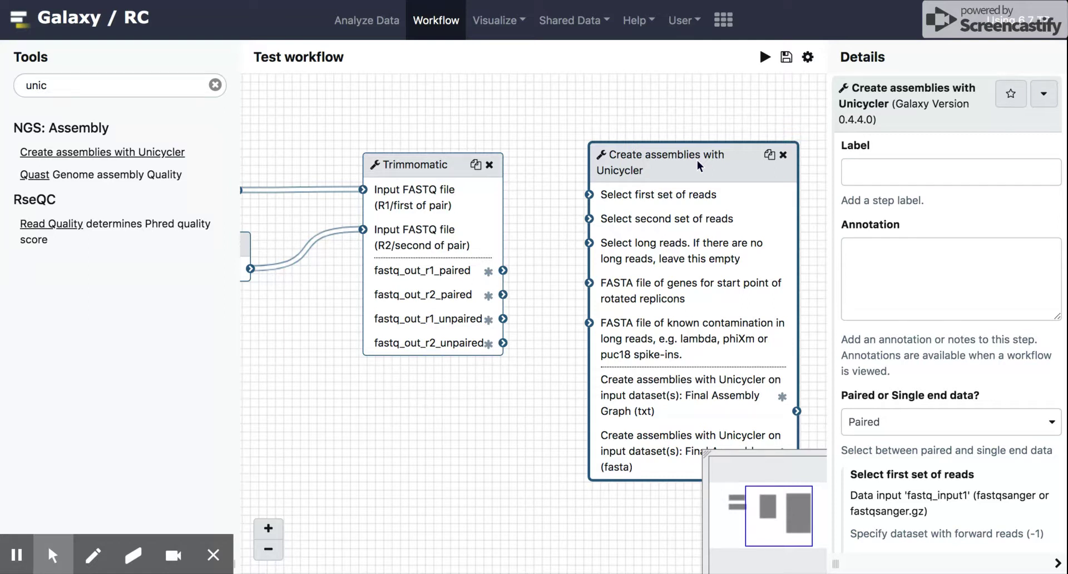
left_click_drag(544, 105, 434, 98)
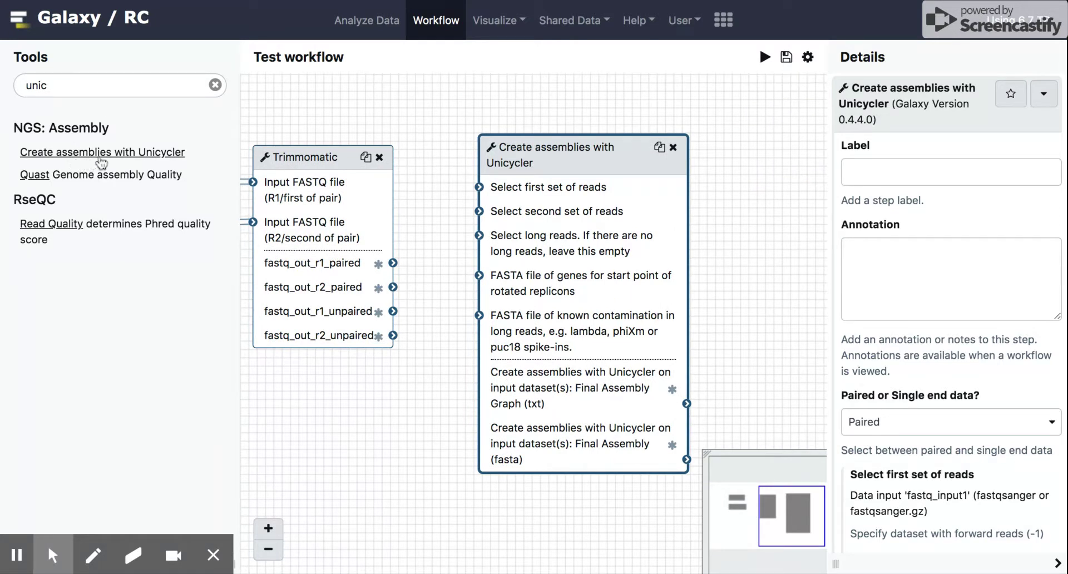
left_click_drag(541, 149, 572, 169)
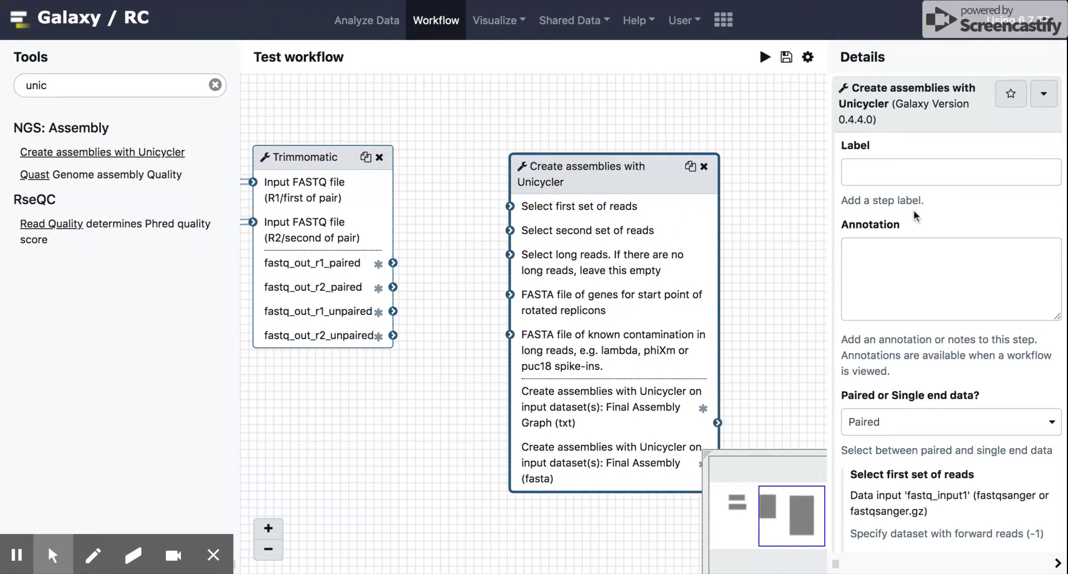
- Label the Unicycler step "De novo assembly"
scroll(981, 206, "down", 5)
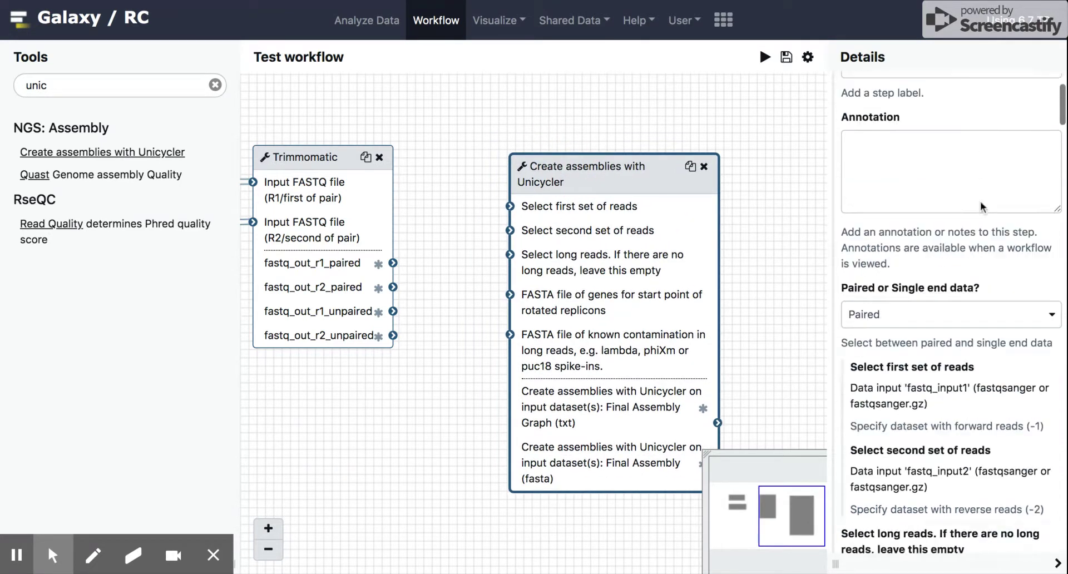
scroll(982, 205, "up", 5)
left_click(917, 176)
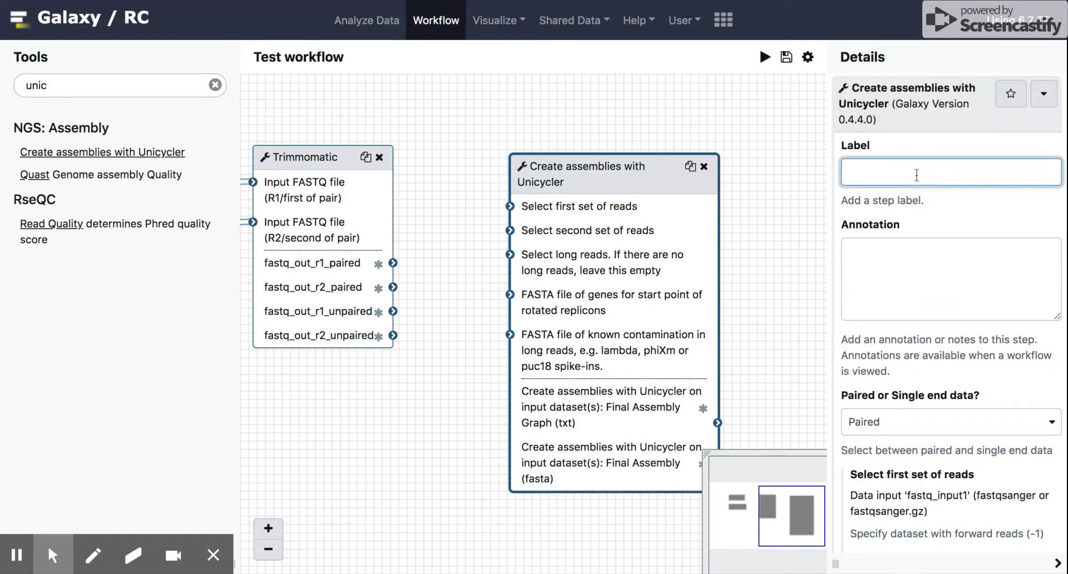
type("De")
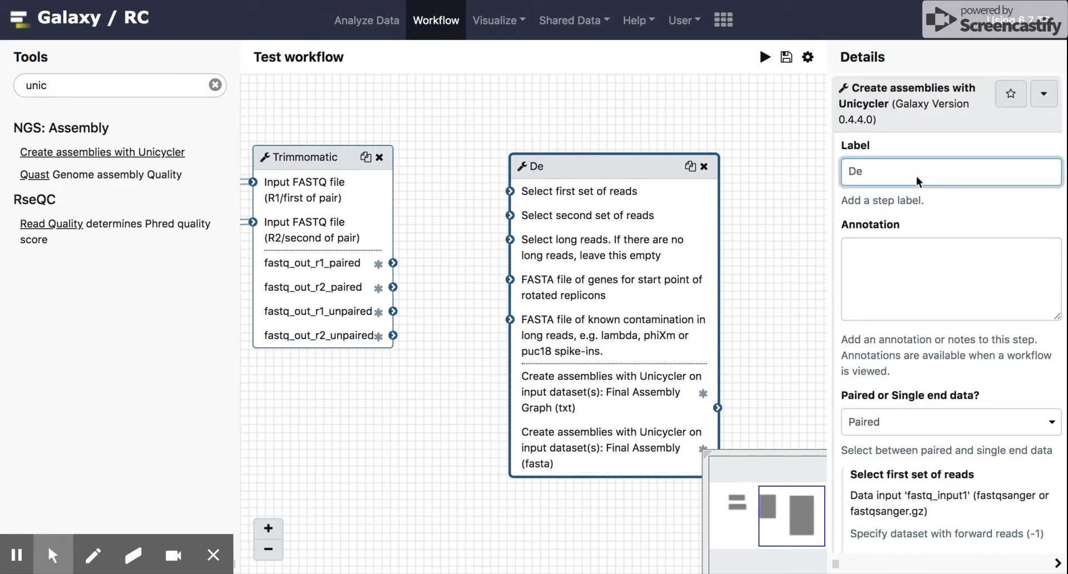
type(" novo assembly")
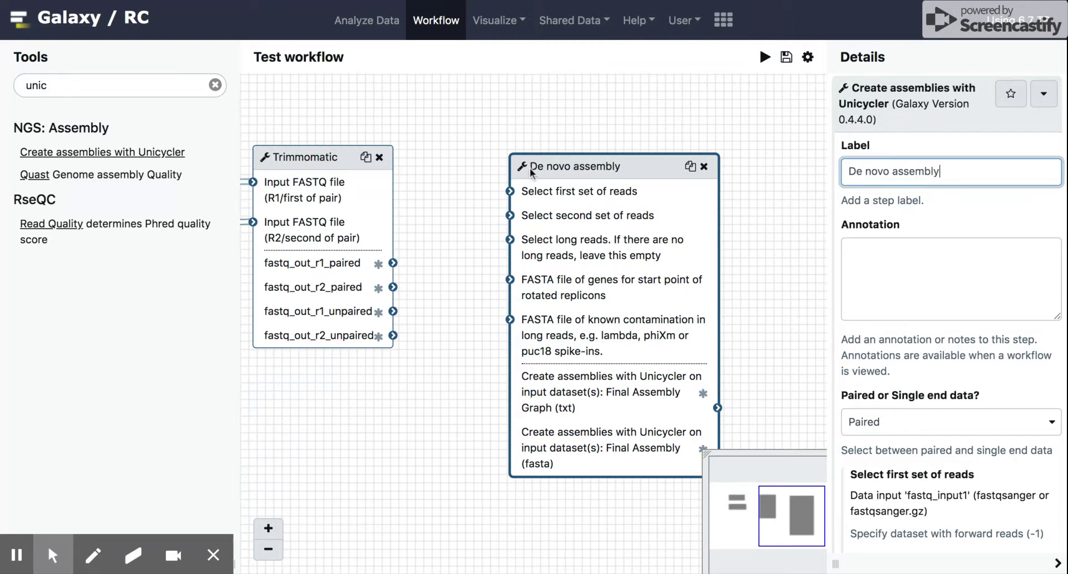
- Examine the De novo assembly step's paired or single end choices, read inputs, bridging mode and contig length settings
scroll(969, 319, "down", 3)
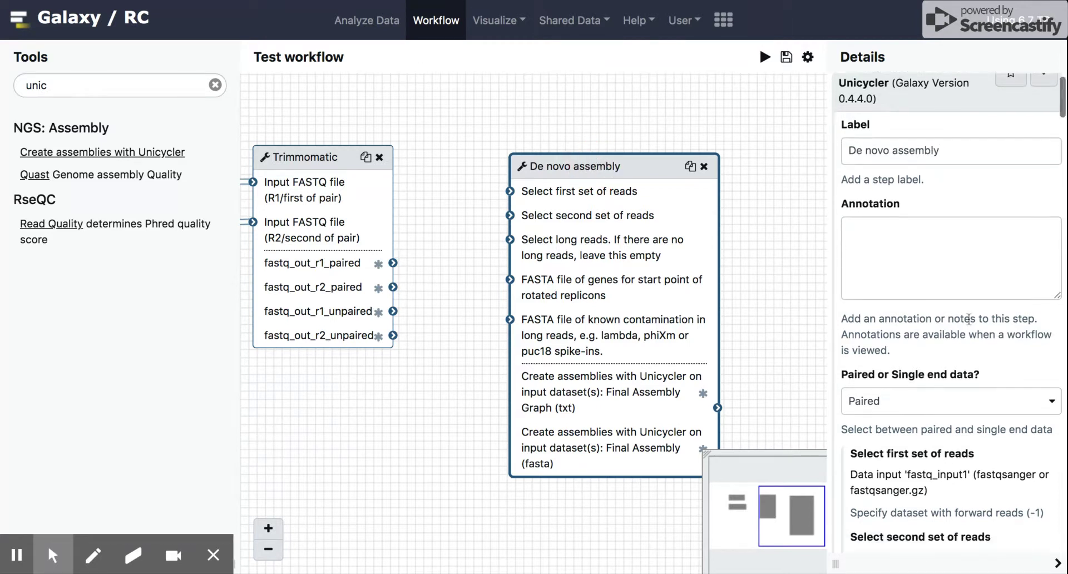
scroll(967, 319, "down", 1)
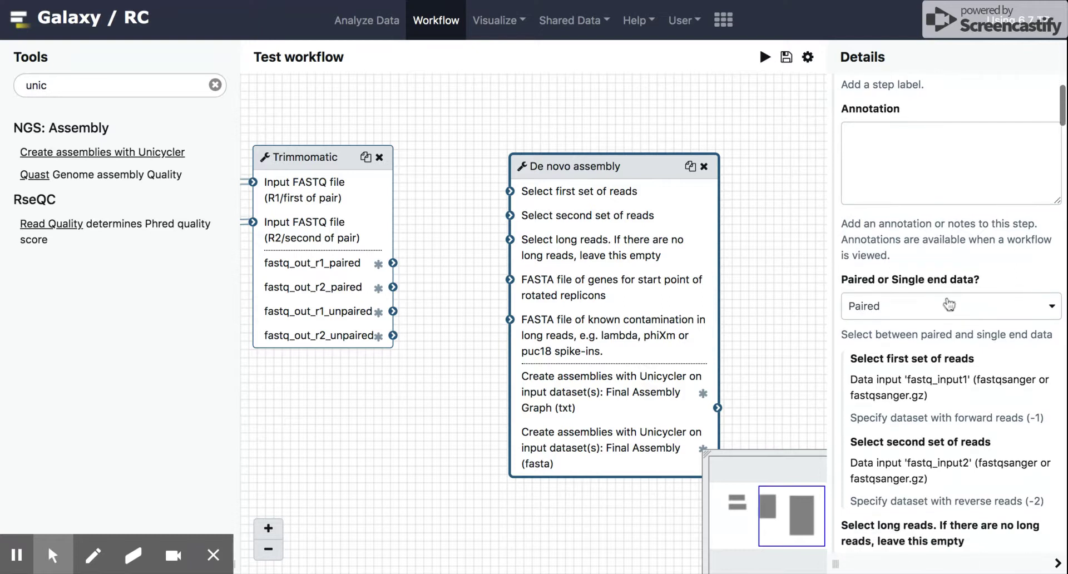
left_click(985, 313)
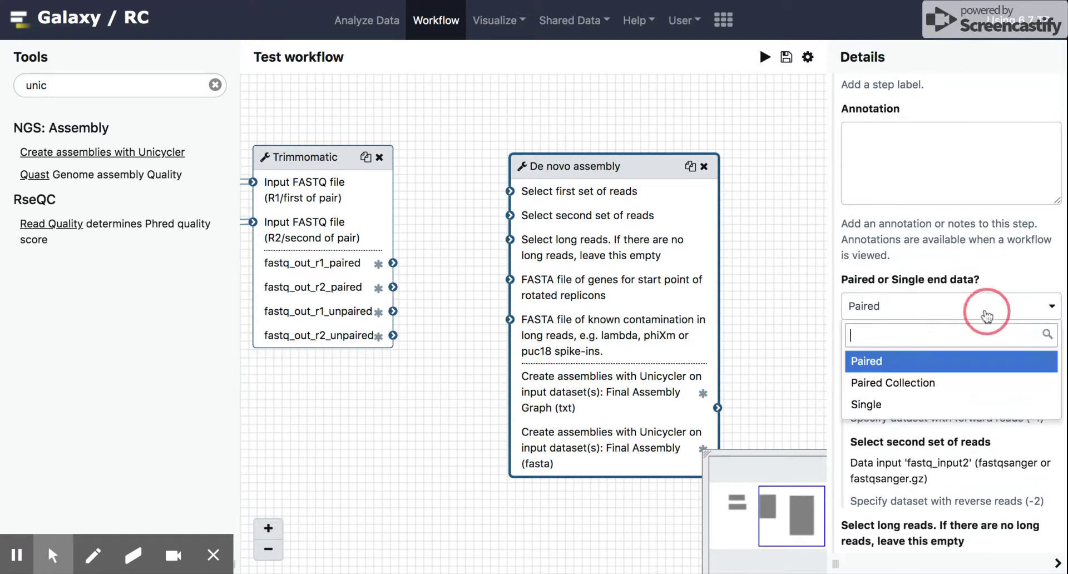
left_click(986, 315)
scroll(995, 260, "down", 9)
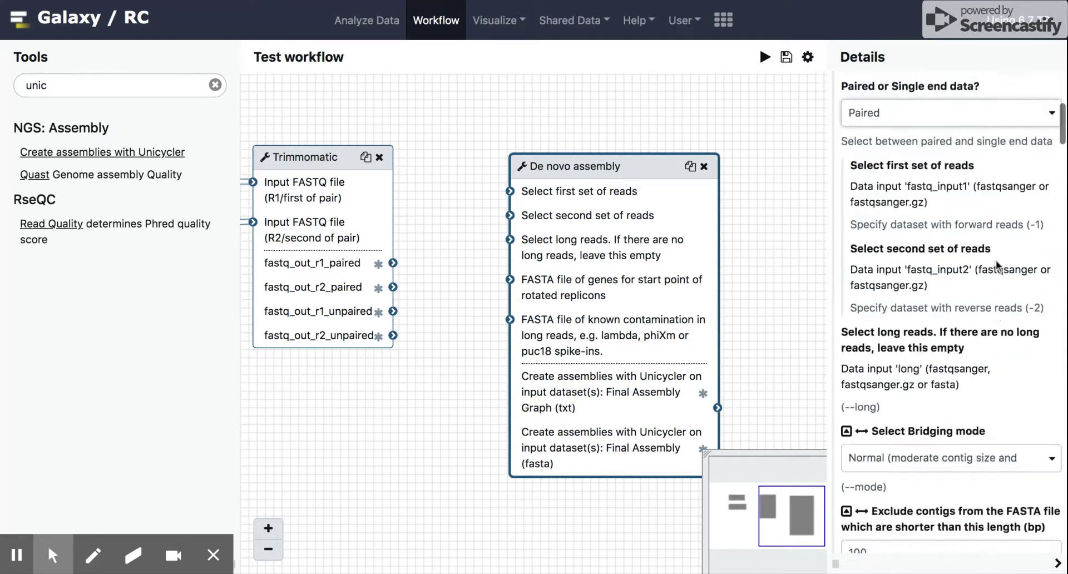
scroll(995, 259, "down", 5)
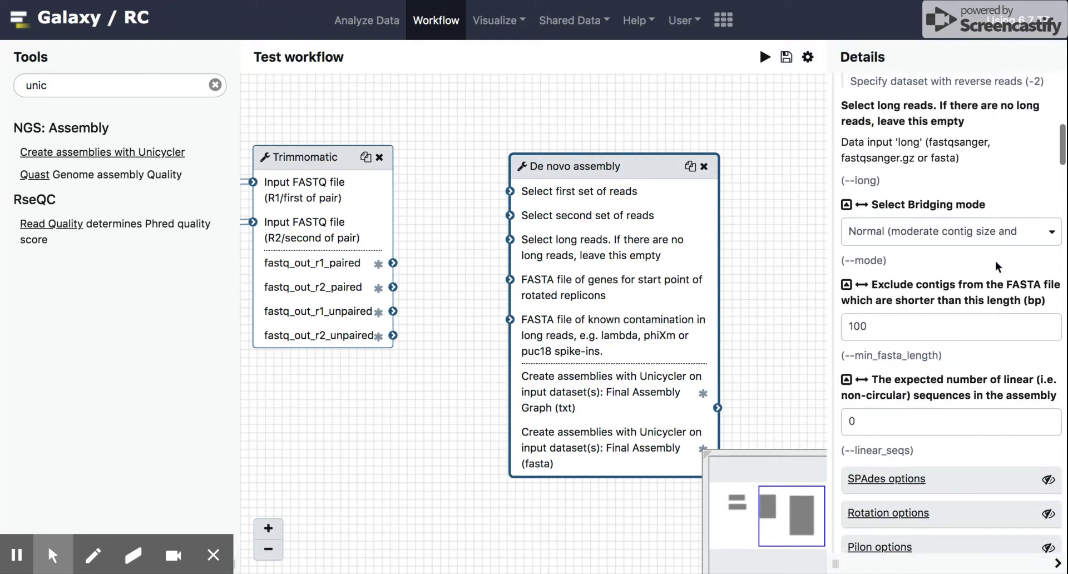
scroll(996, 260, "up", 10)
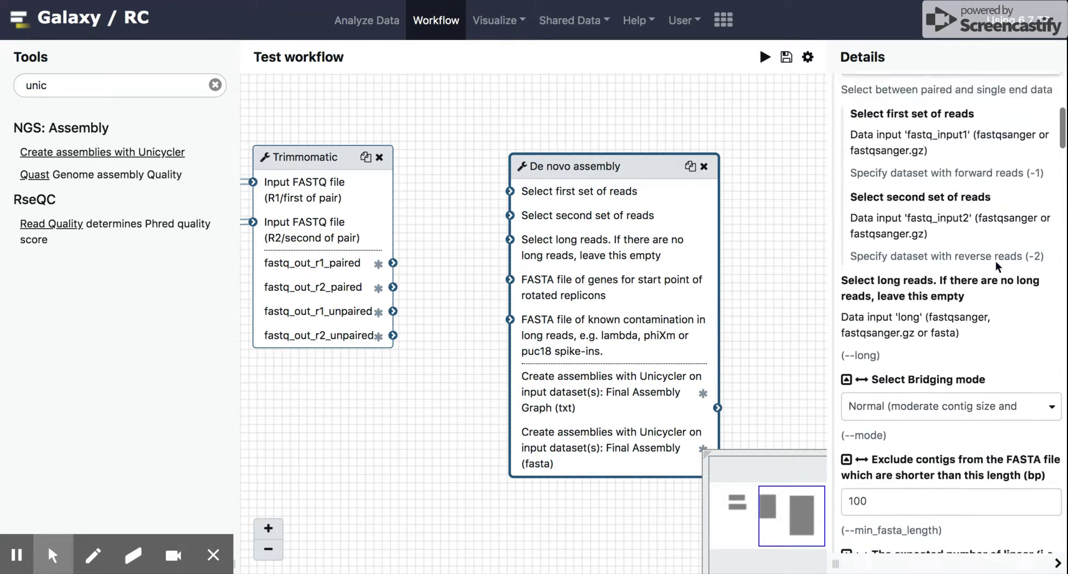
scroll(996, 260, "up", 5)
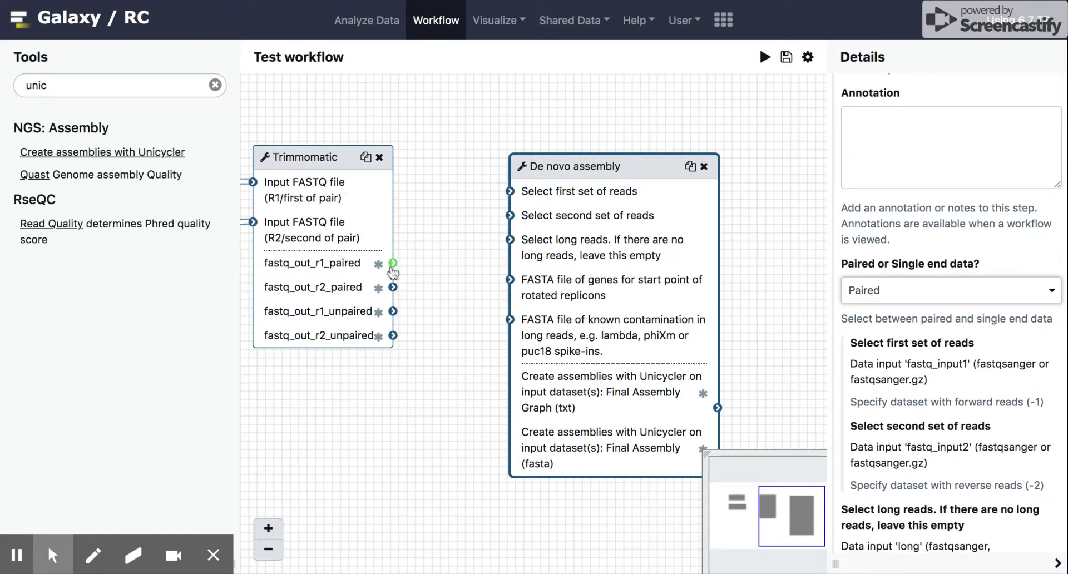
- Connect Trimmomatic's fastq_out_r1_paired and fastq_out_r2_paired outputs to the first and second sets of reads of De novo assembly
left_click_drag(577, 163, 590, 174)
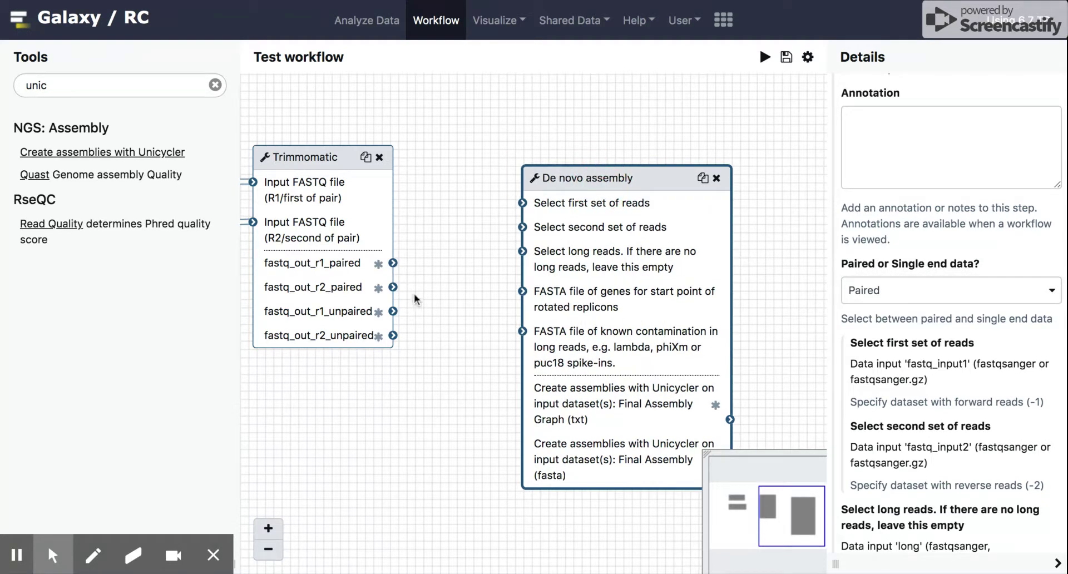
left_click_drag(393, 263, 518, 203)
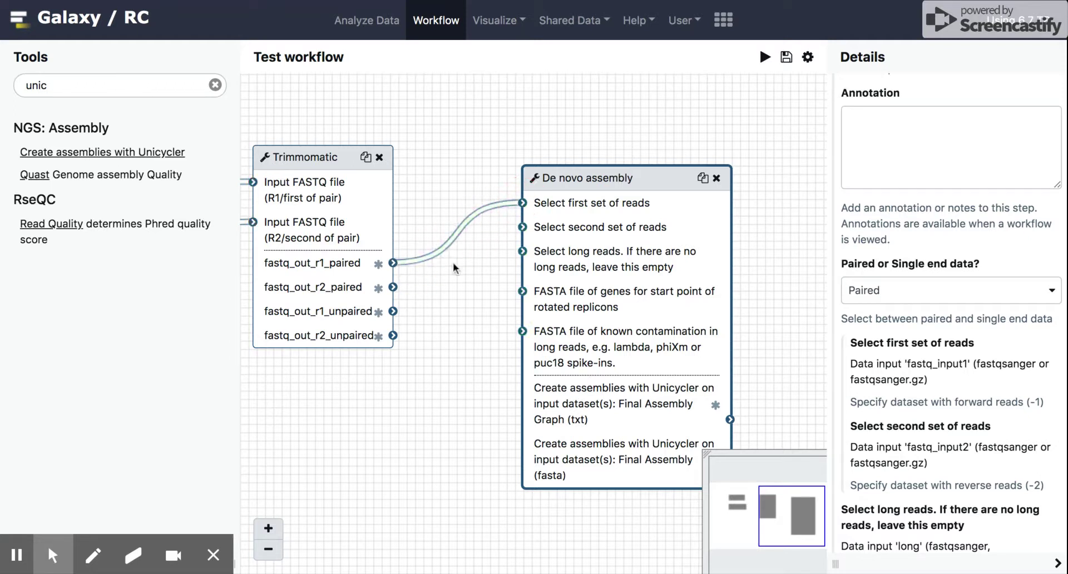
left_click_drag(393, 286, 523, 227)
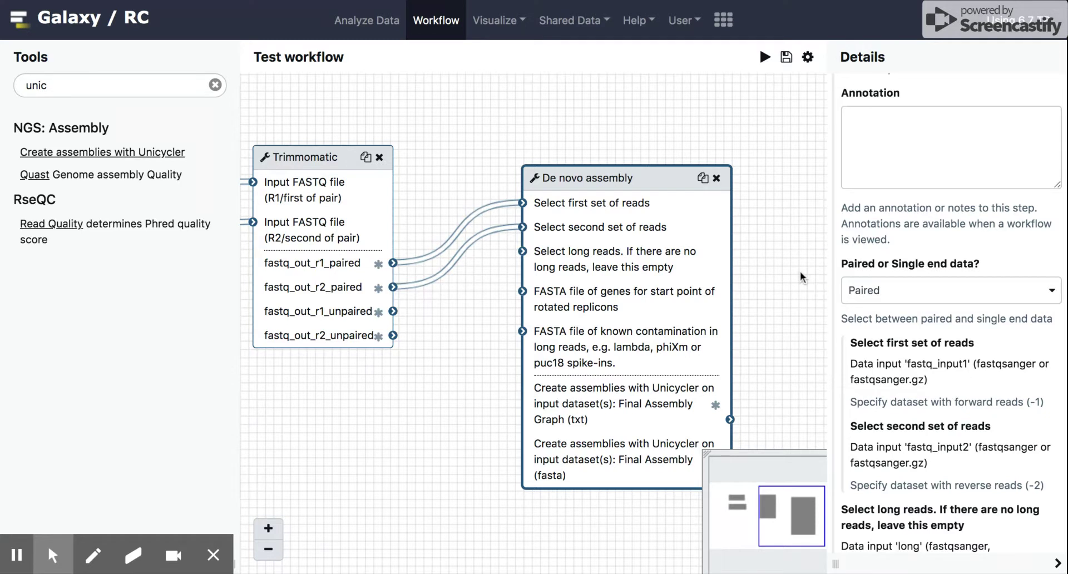
- Review the De novo assembly step's advanced option groups, job resource, email notification and output settings, and the Unicycler help text
left_click_drag(800, 272, 665, 245)
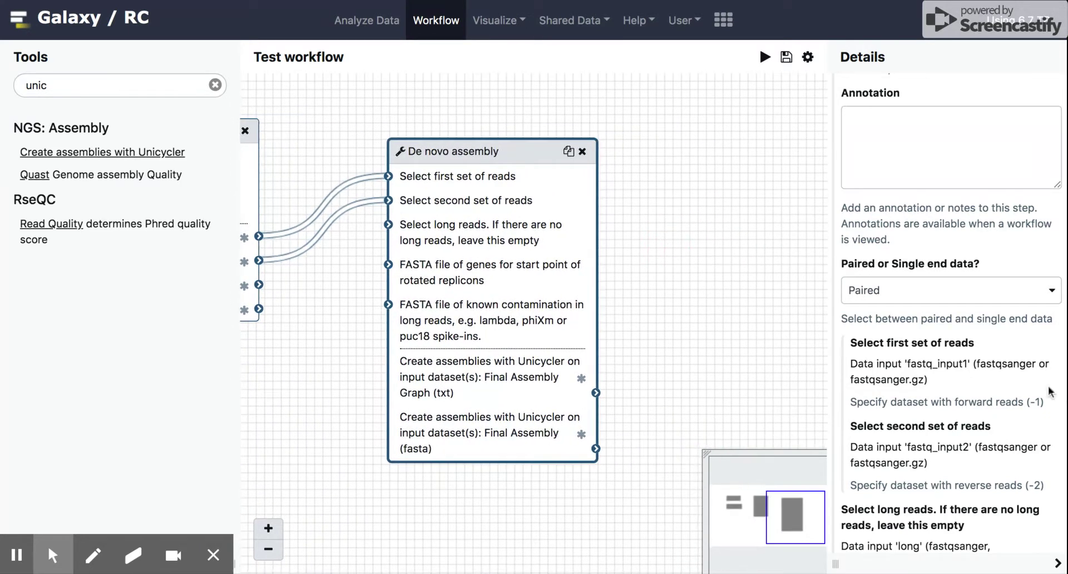
scroll(968, 389, "down", 3)
scroll(965, 388, "down", 8)
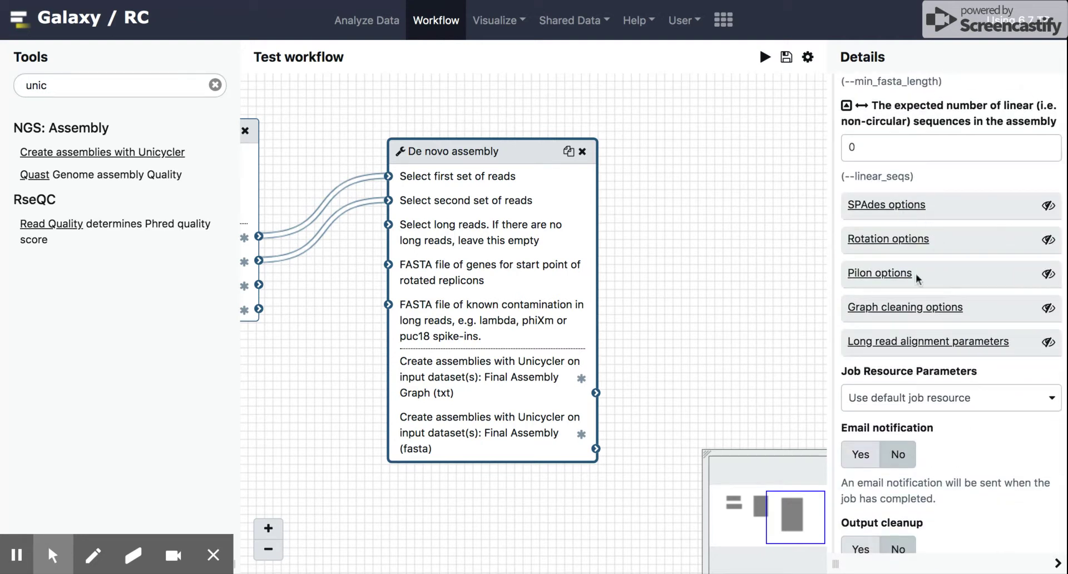
scroll(962, 285, "down", 5)
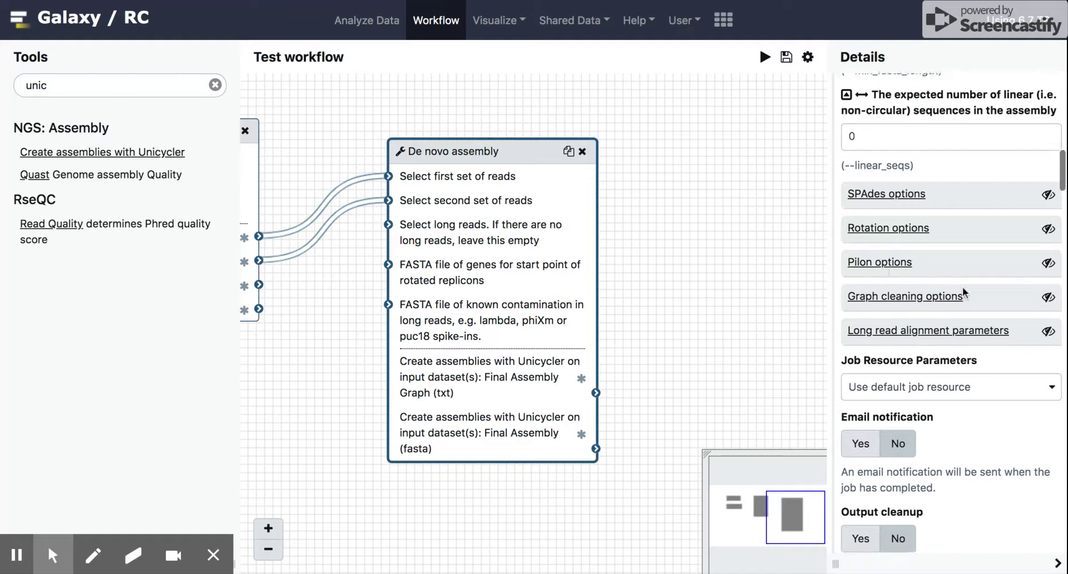
scroll(962, 288, "down", 8)
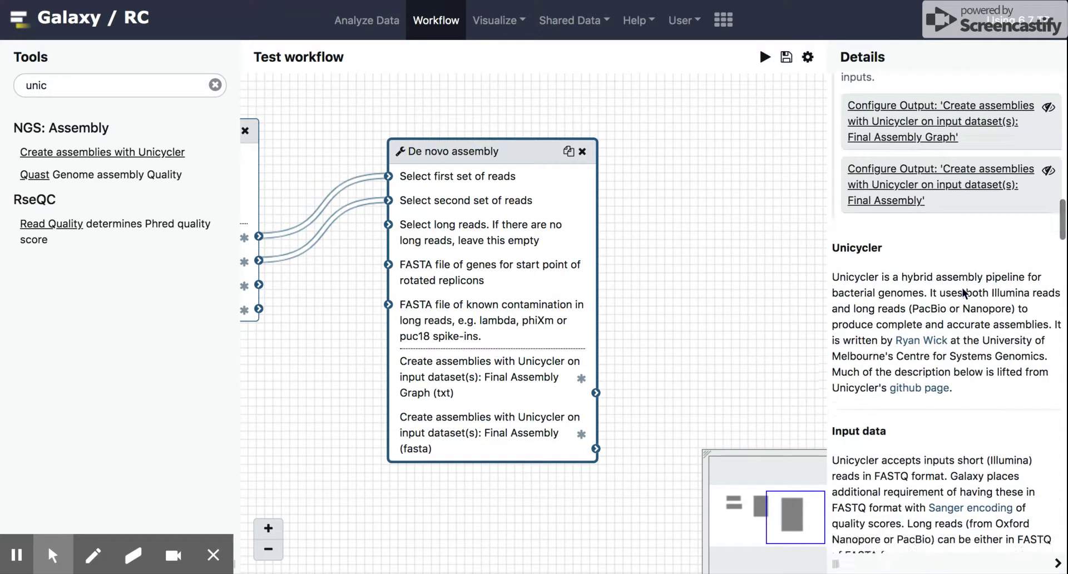
scroll(963, 288, "up", 12)
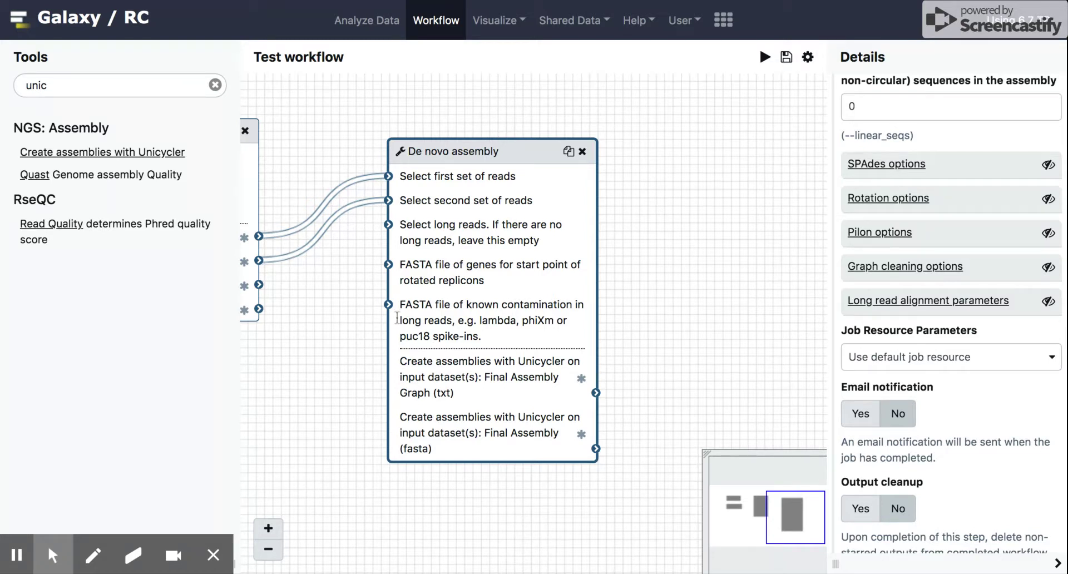
- Check the whole workflow's connections from the two read inputs through Trimmomatic to the De novo assembly outputs
left_click_drag(308, 377, 620, 301)
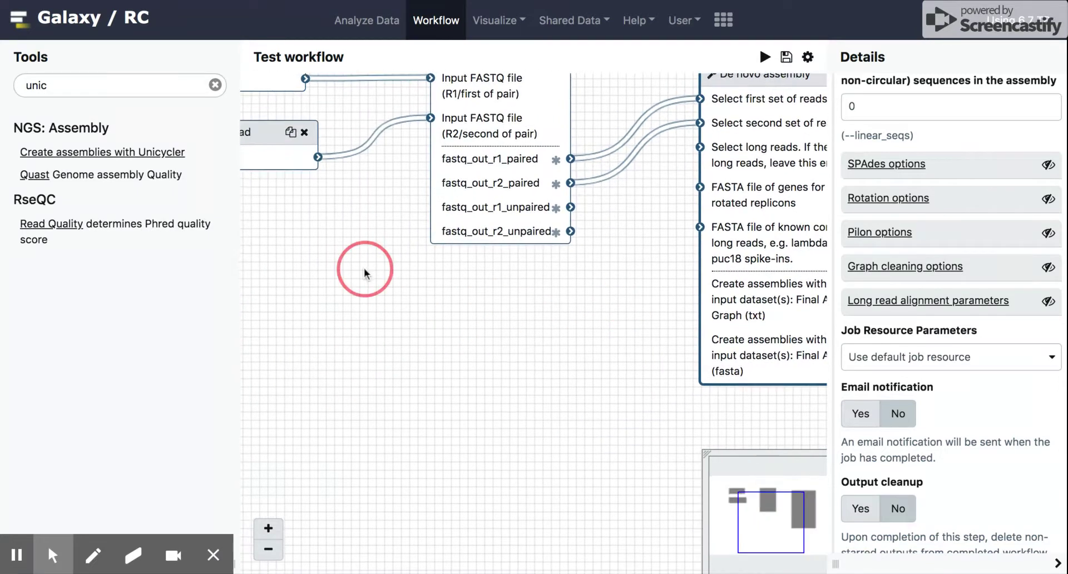
left_click_drag(362, 269, 417, 278)
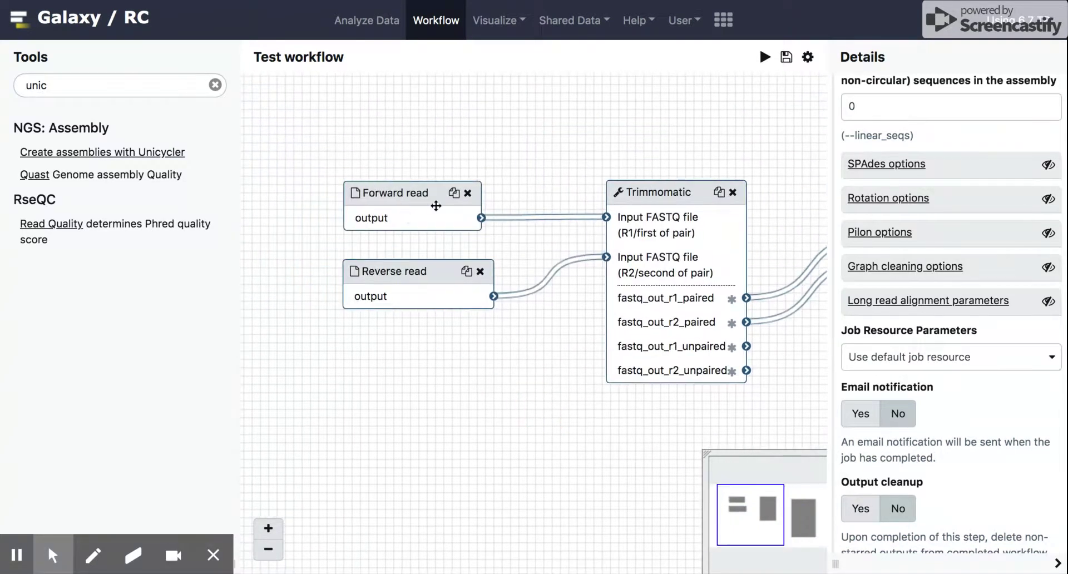
left_click_drag(773, 403, 514, 349)
left_click_drag(386, 349, 397, 349)
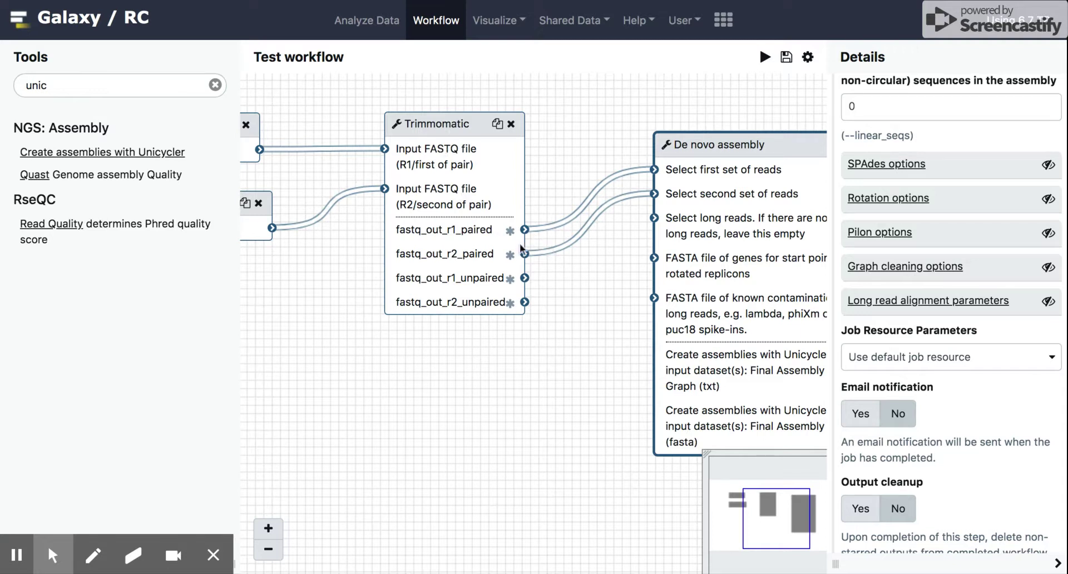
left_click_drag(728, 111, 550, 108)
left_click(775, 215)
left_click_drag(775, 214, 586, 158)
left_click_drag(652, 161, 625, 219)
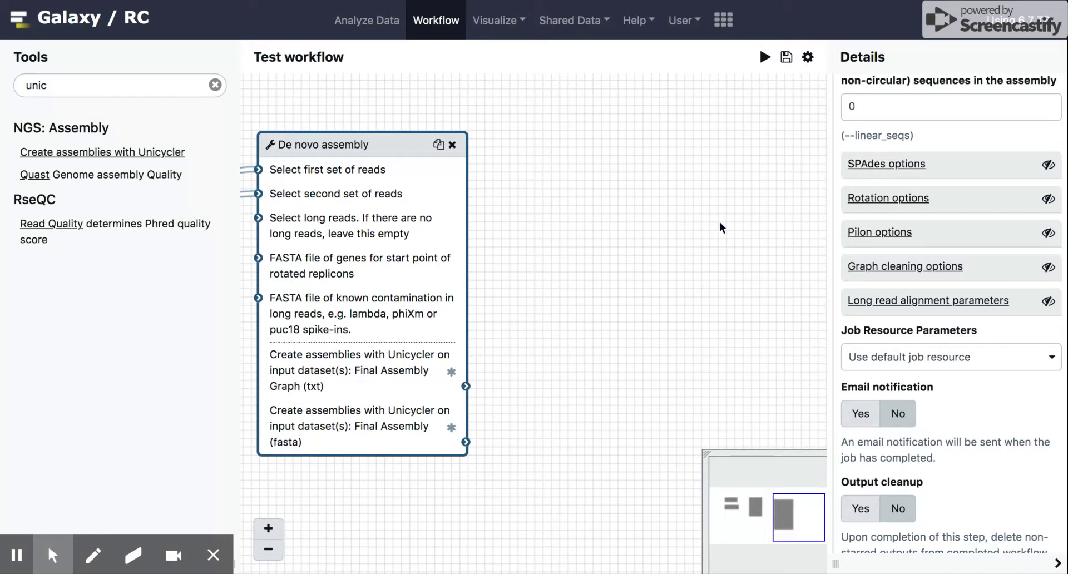
- Save the workflow
left_click_drag(616, 196, 763, 209)
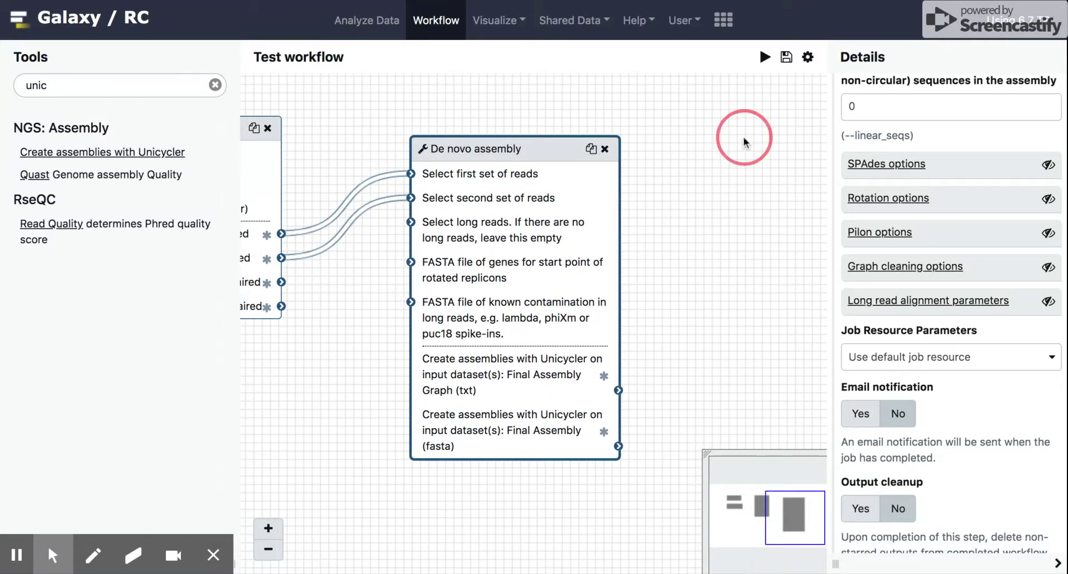
left_click_drag(743, 136, 786, 150)
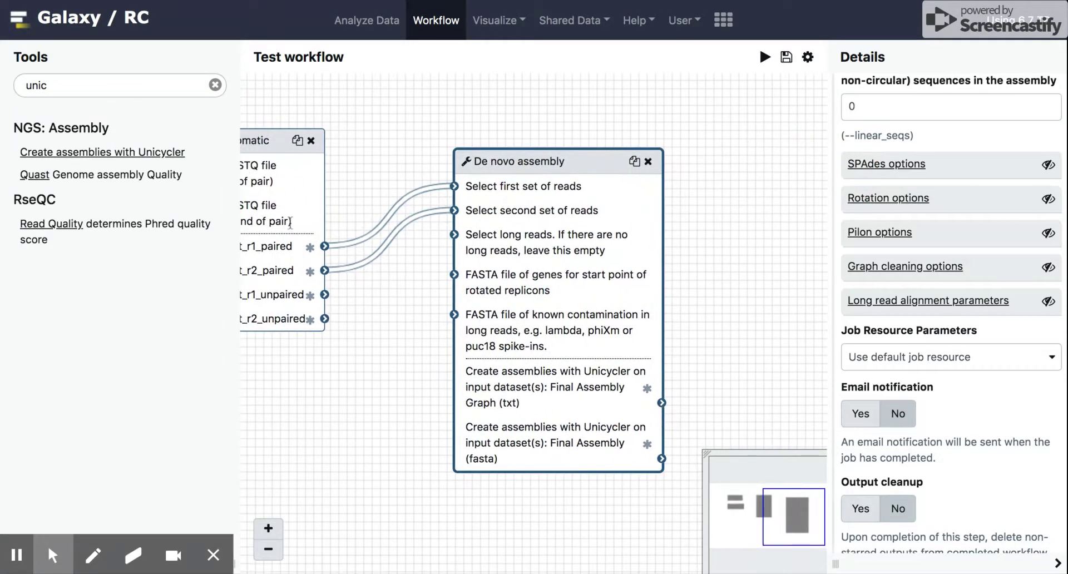
left_click(787, 56)
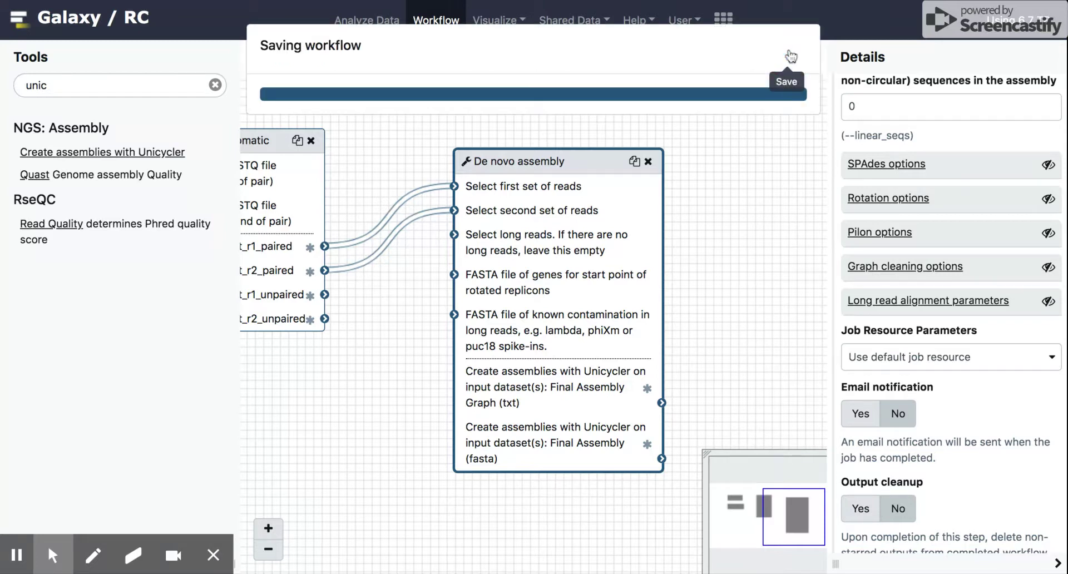
scroll(949, 148, "up", 2)
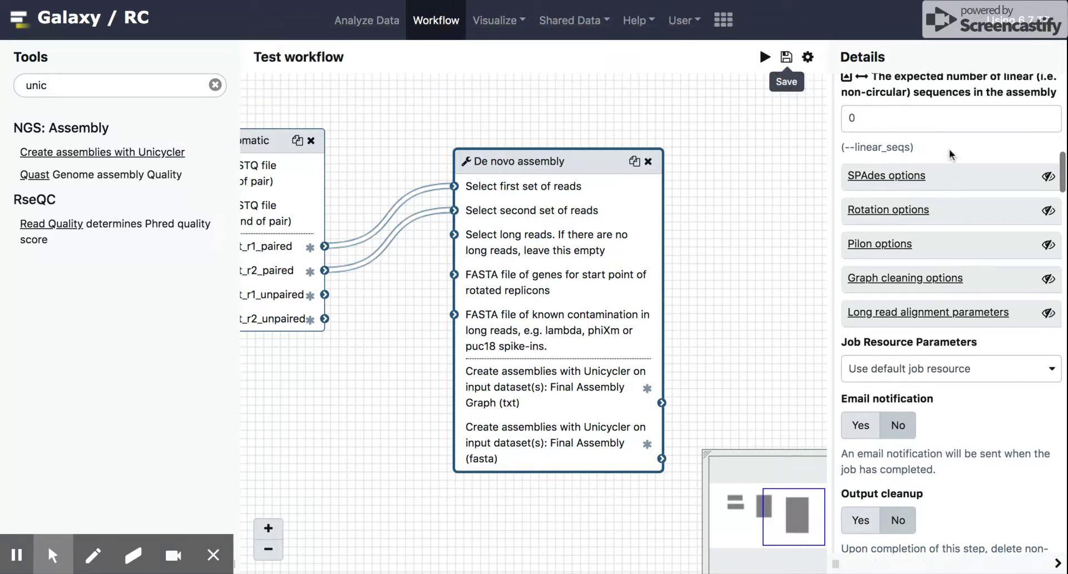
scroll(949, 148, "up", 5)
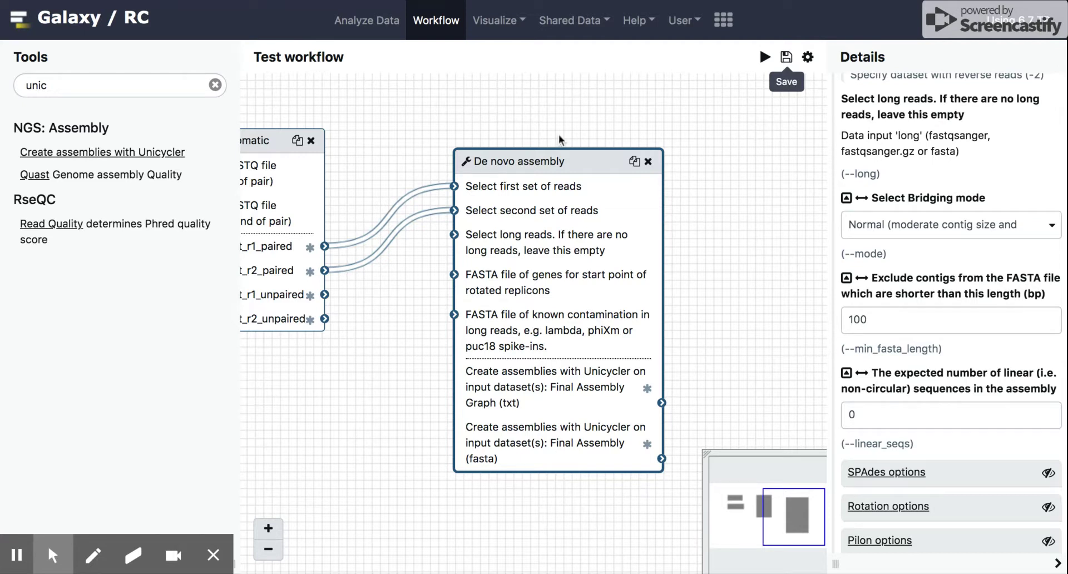
- Go to the list of saved workflows and reopen Test workflow for editing
left_click(445, 31)
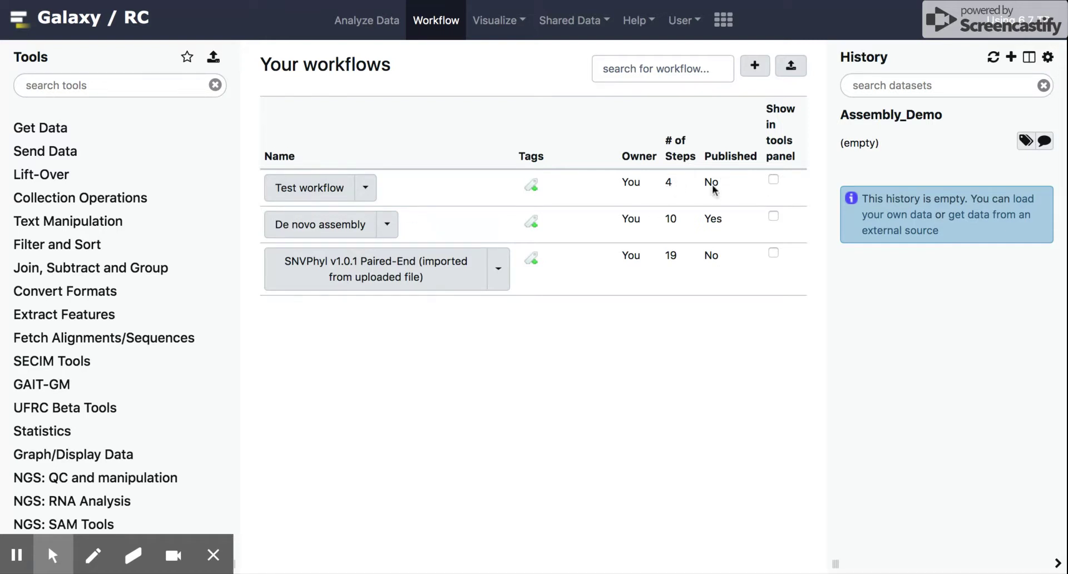
left_click(366, 189)
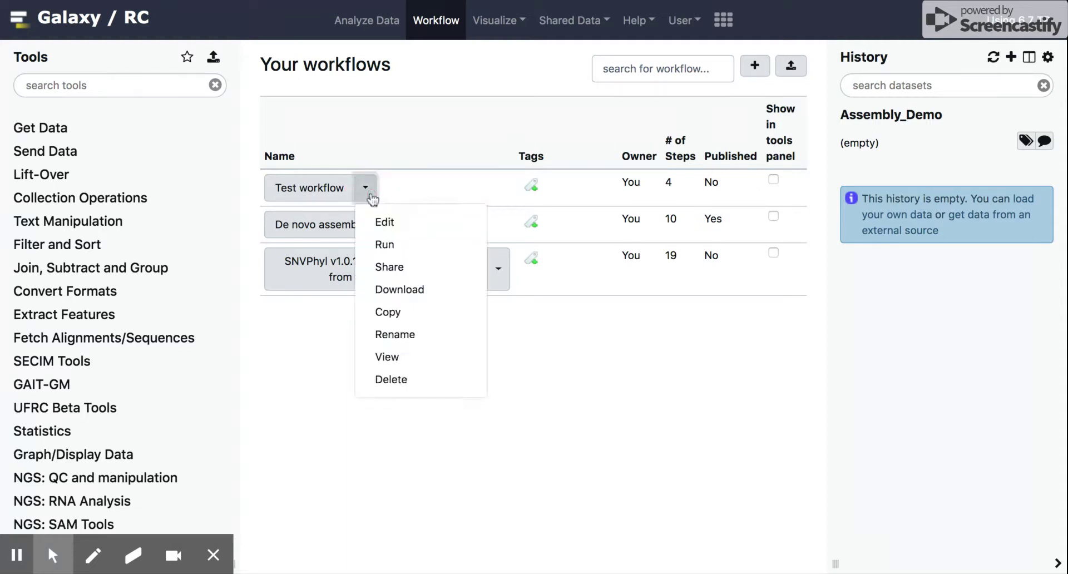
left_click(398, 229)
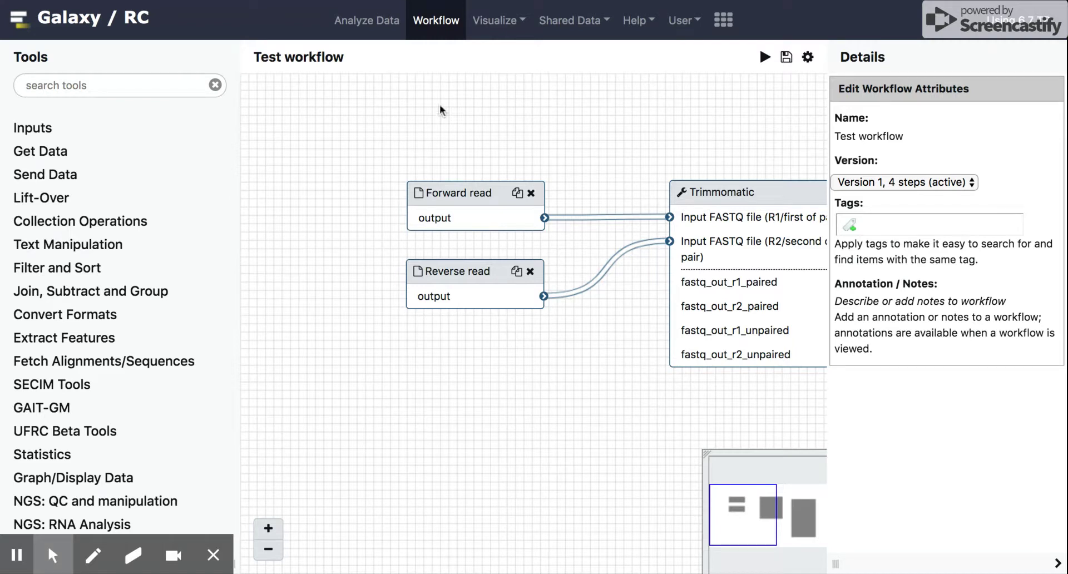
mouse_move(172, 555)
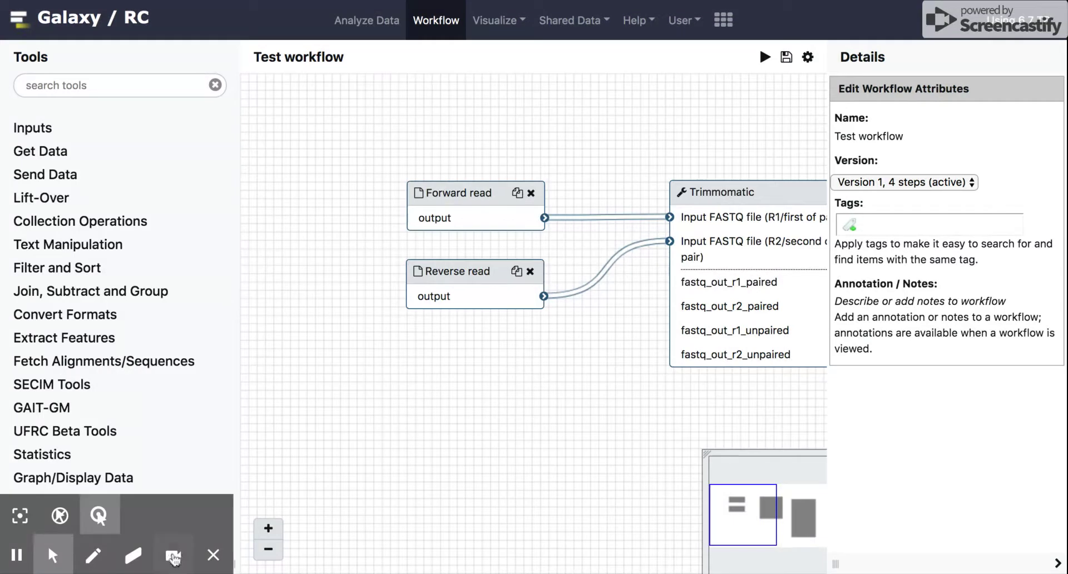